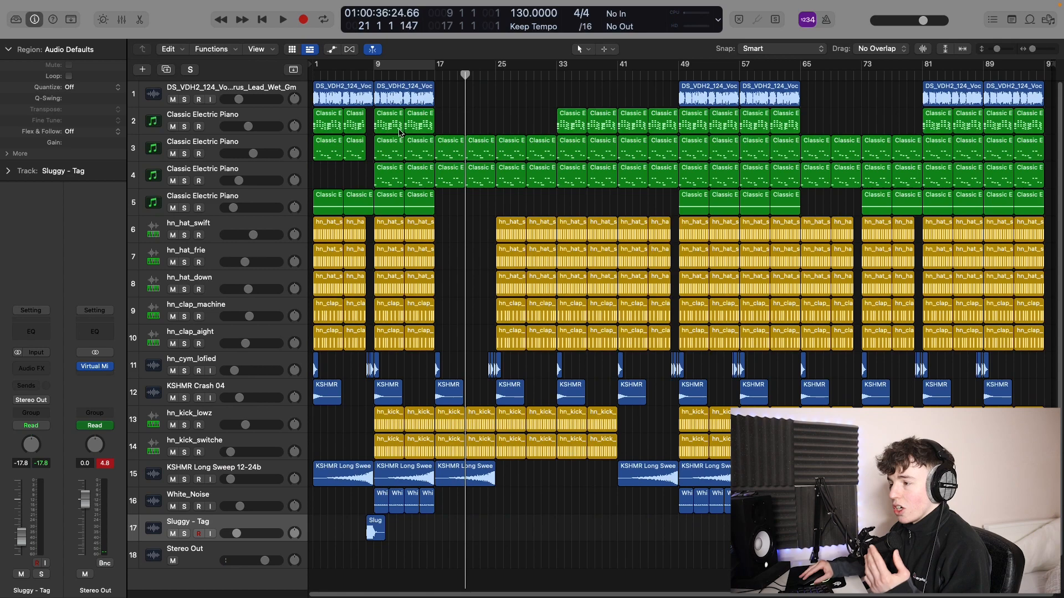
# Place the playhead at bar 33 and leave the cycle range over bars 9 to 17 switched on.
pyautogui.click(431, 69)
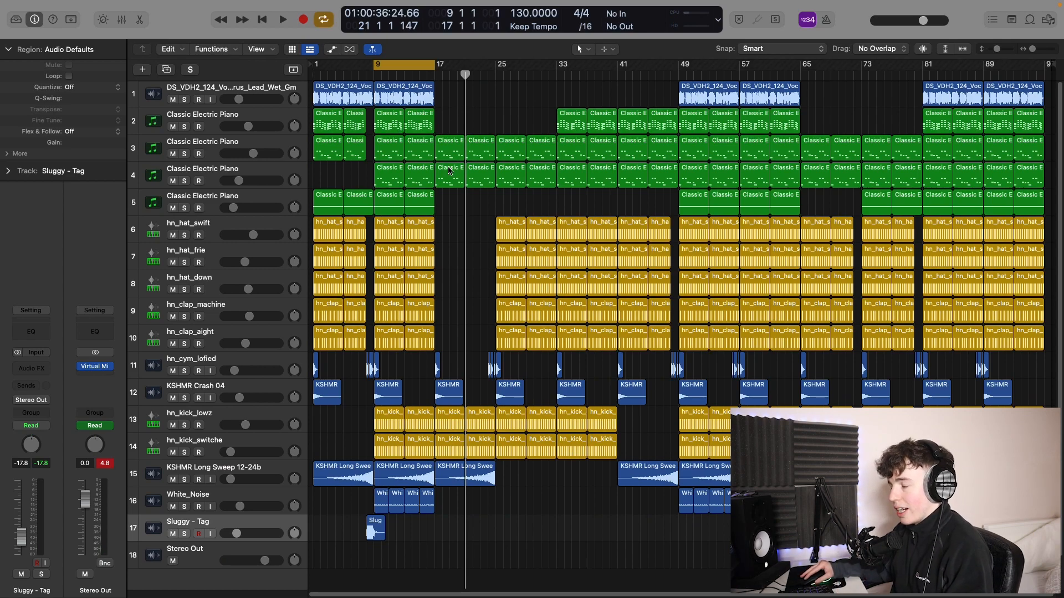
pyautogui.press('c')
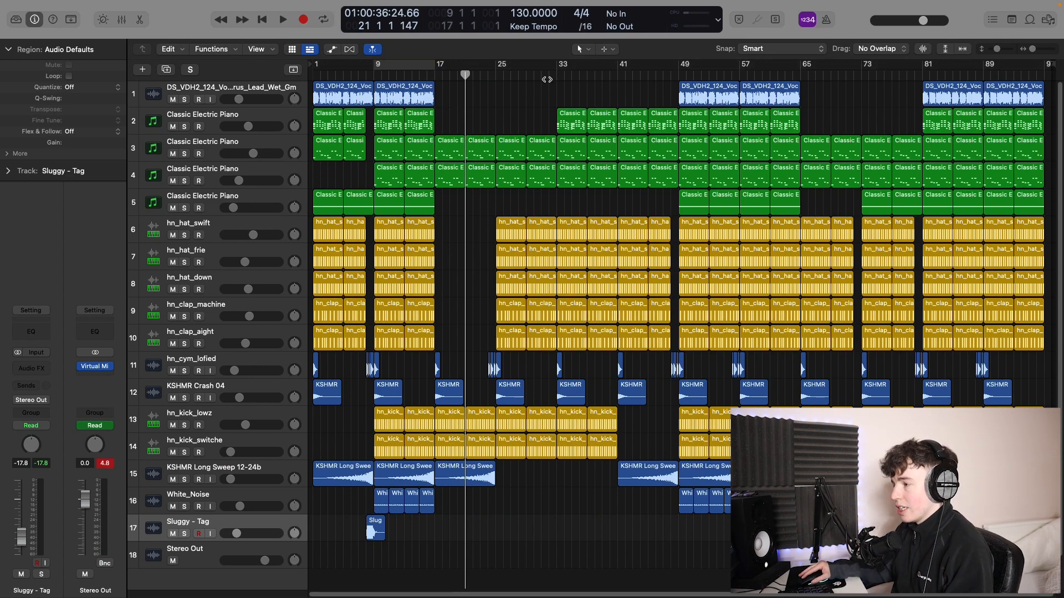
pyautogui.moveTo(556, 67)
pyautogui.mouseDown()
pyautogui.moveTo(473, 67)
pyautogui.moveTo(691, 67)
pyautogui.mouseUp()
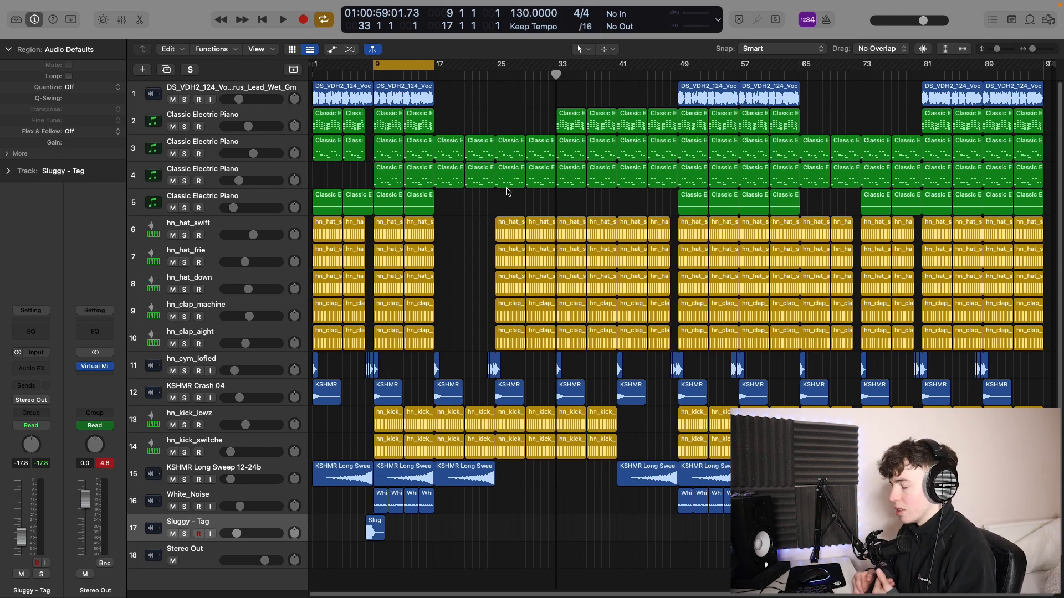
# Solo the Classic Electric Piano on track 3 and play its bar 9 region with the notes open in the Piano Roll.
pyautogui.click(184, 153)
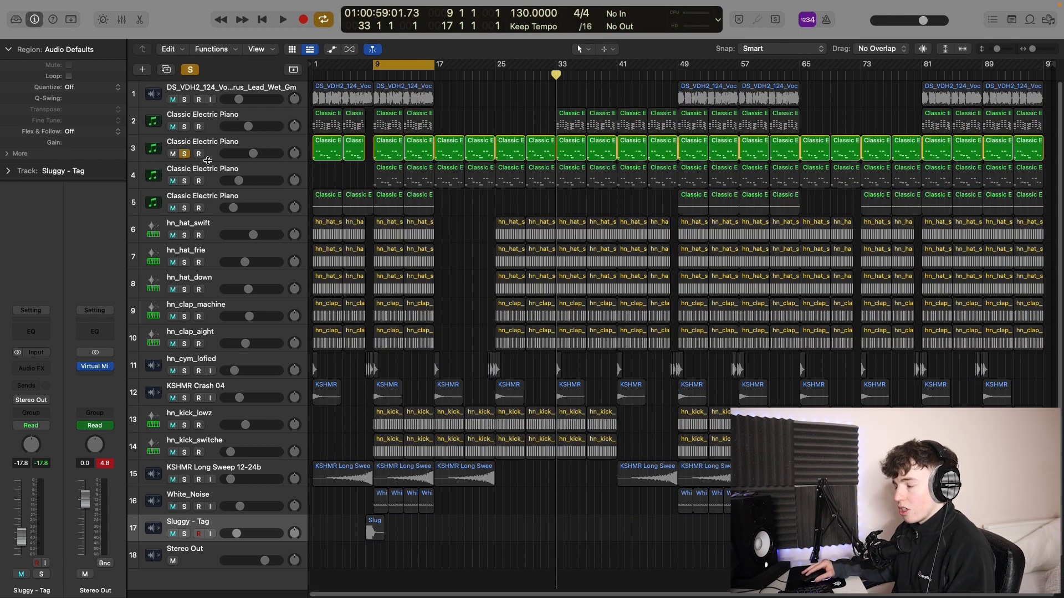
pyautogui.click(232, 145)
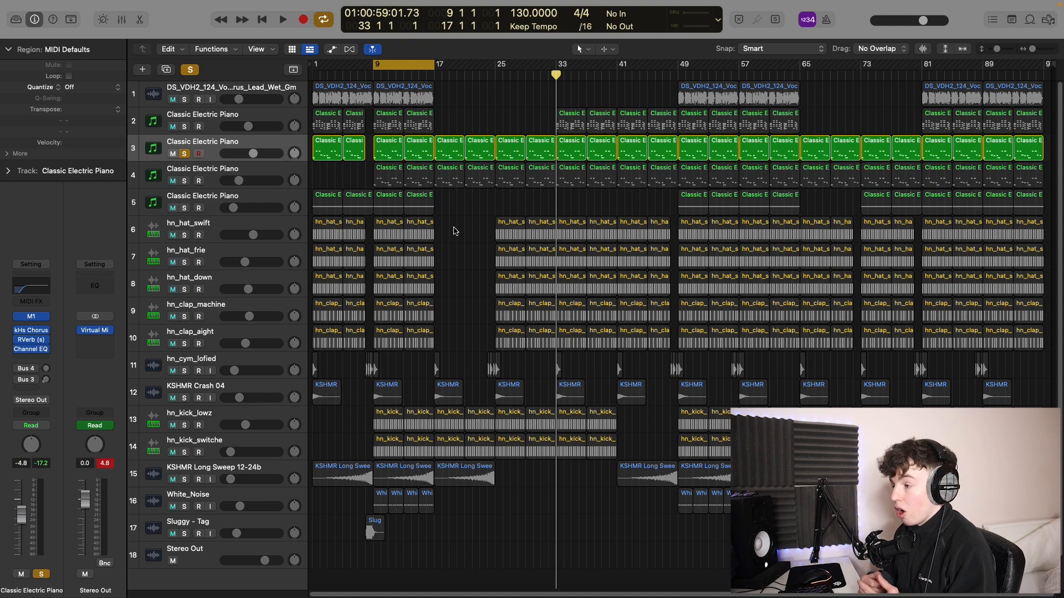
pyautogui.press('space')
pyautogui.press('e')
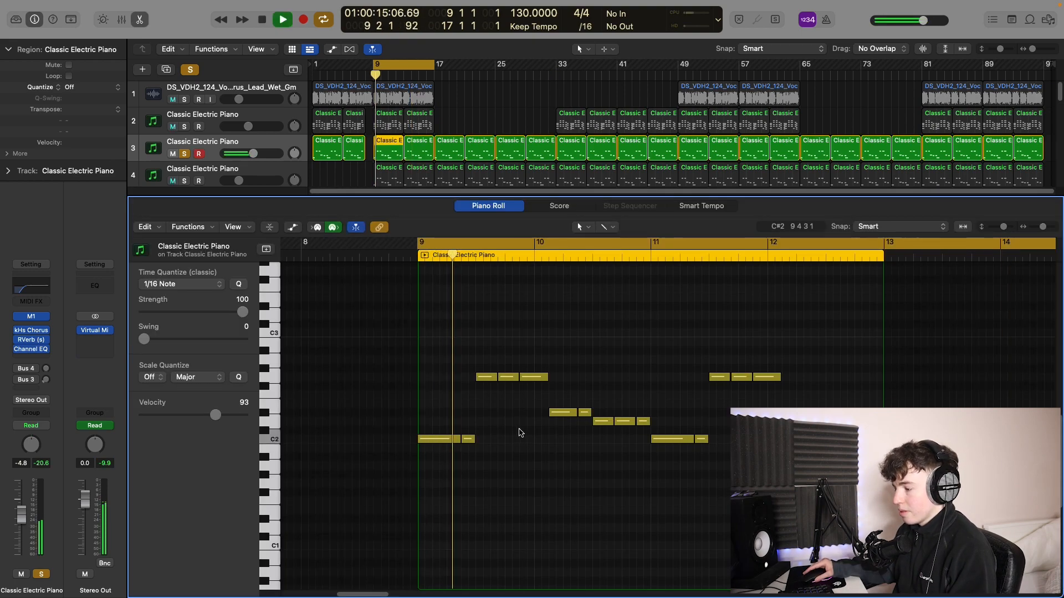
pyautogui.hscroll(1, 563, 465)
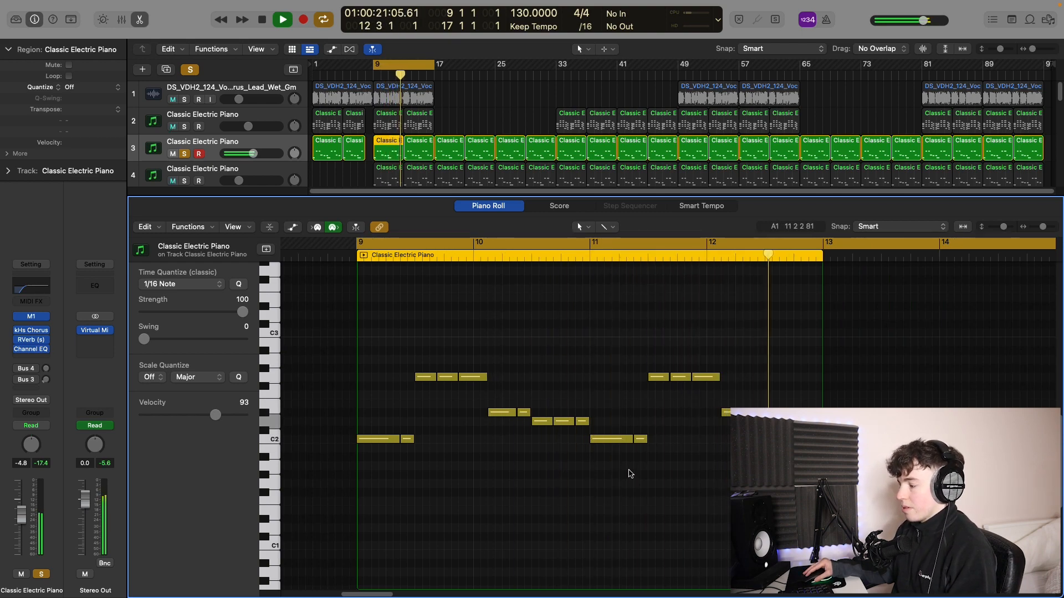
pyautogui.press('space')
# Shorten the cycle range so it loops bars 9 to 13.
pyautogui.press('c')
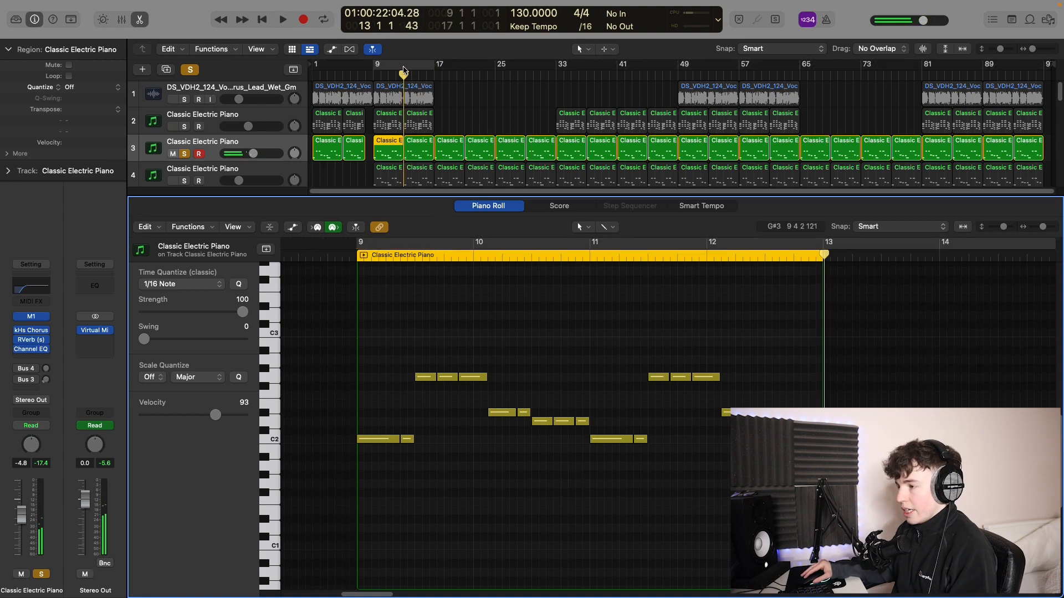
pyautogui.moveTo(396, 67)
pyautogui.mouseDown()
pyautogui.moveTo(366, 67)
pyautogui.moveTo(404, 69)
pyautogui.mouseUp()
pyautogui.press('c')
# Open the M1 instrument on track 3, choose M1HouseSplit from the Bass combis in its browser and close the plug-in.
pyautogui.click(32, 318)
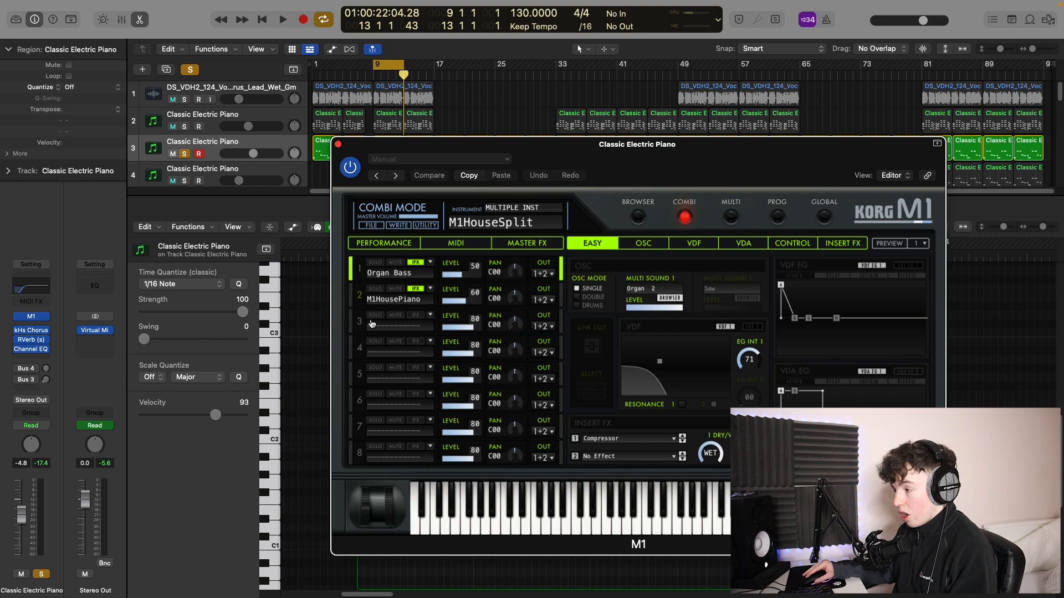
pyautogui.moveTo(664, 172); pyautogui.dragTo(561, 151)
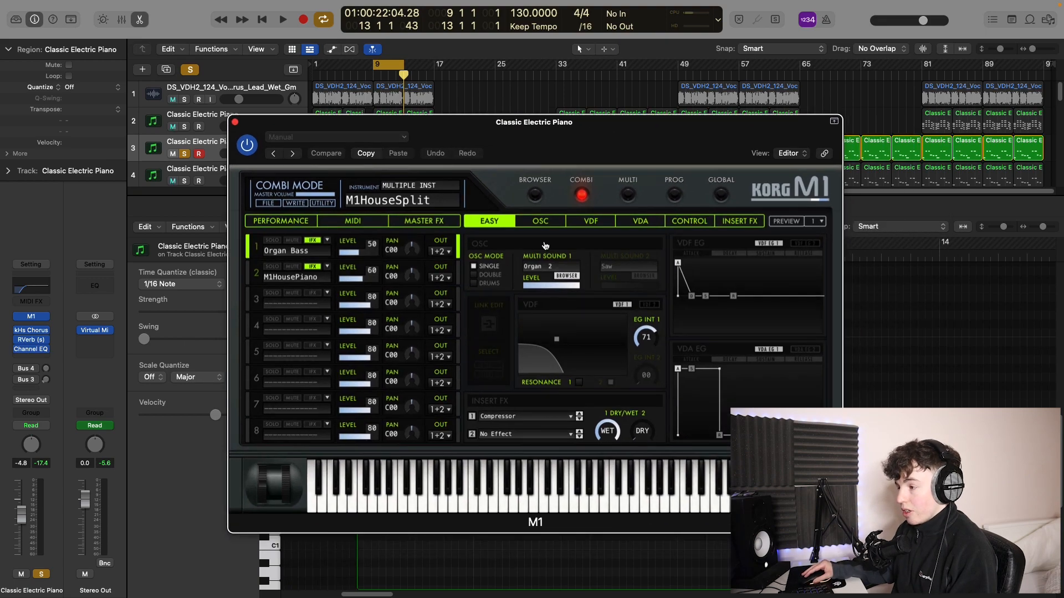
pyautogui.click(536, 195)
pyautogui.click(521, 309)
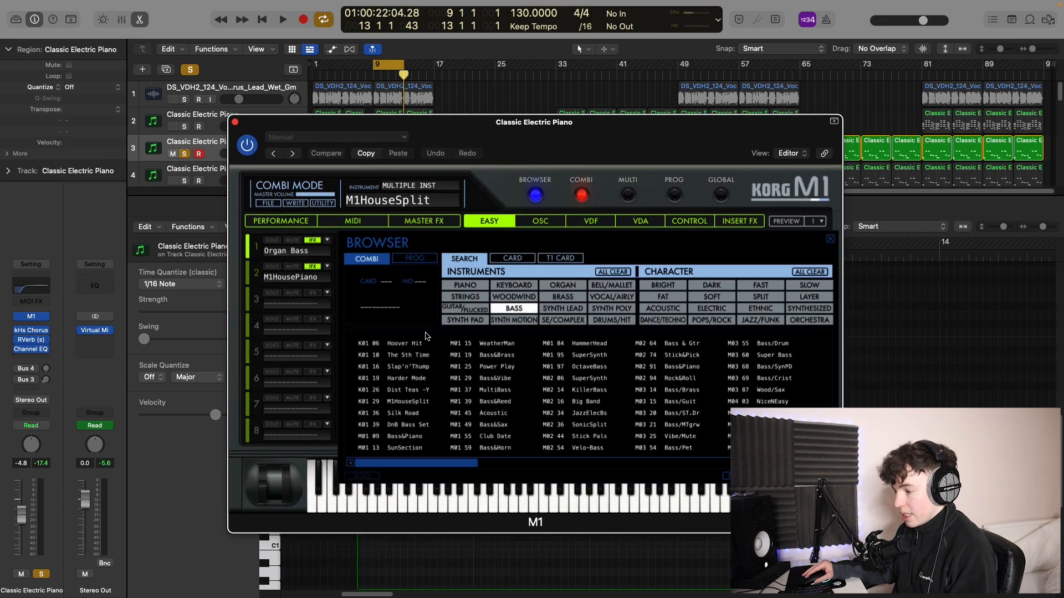
pyautogui.click(408, 403)
pyautogui.click(235, 122)
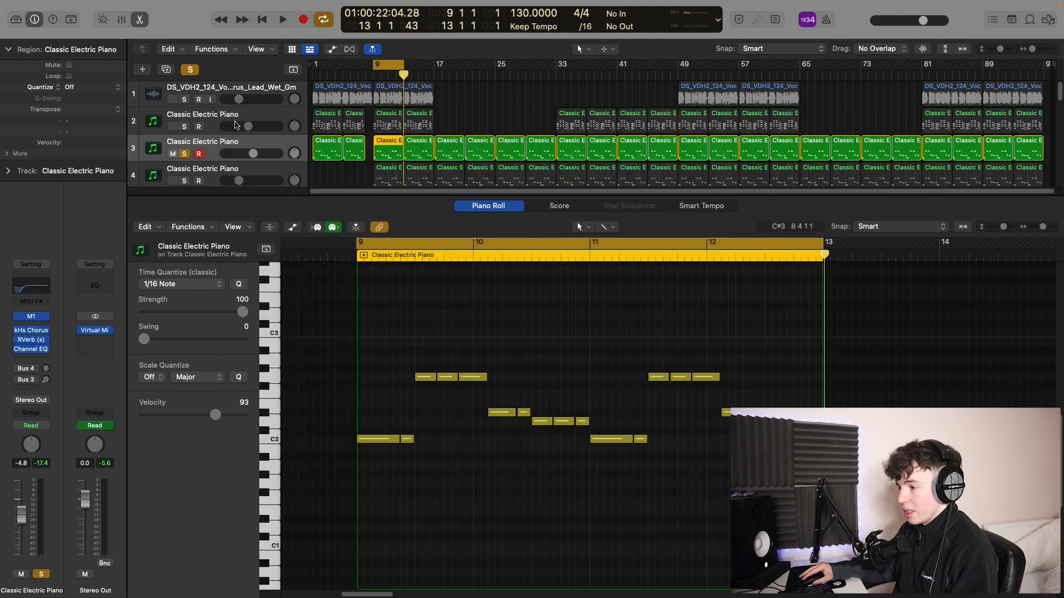
# Examine the kHs Chorus, Channel EQ and RVerb settings on track 3, closing each plug-in window.
pyautogui.click(32, 332)
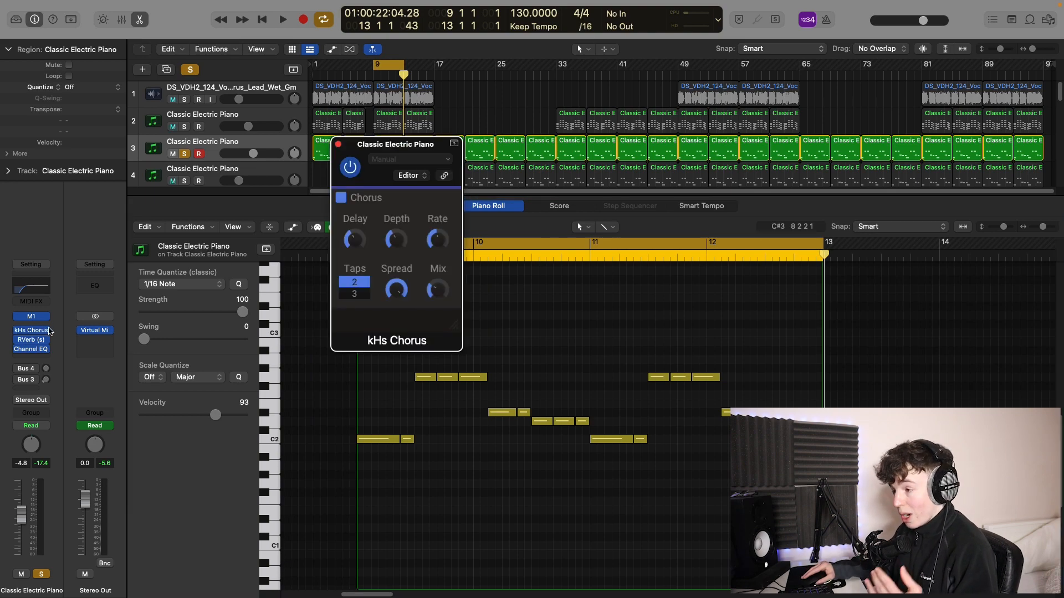
pyautogui.click(338, 144)
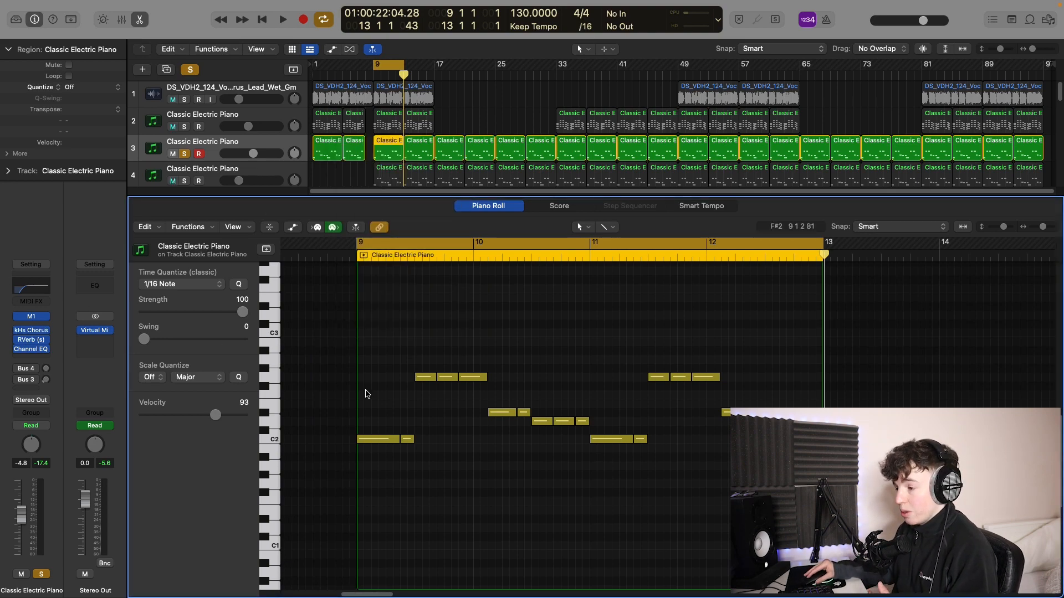
pyautogui.click(31, 350)
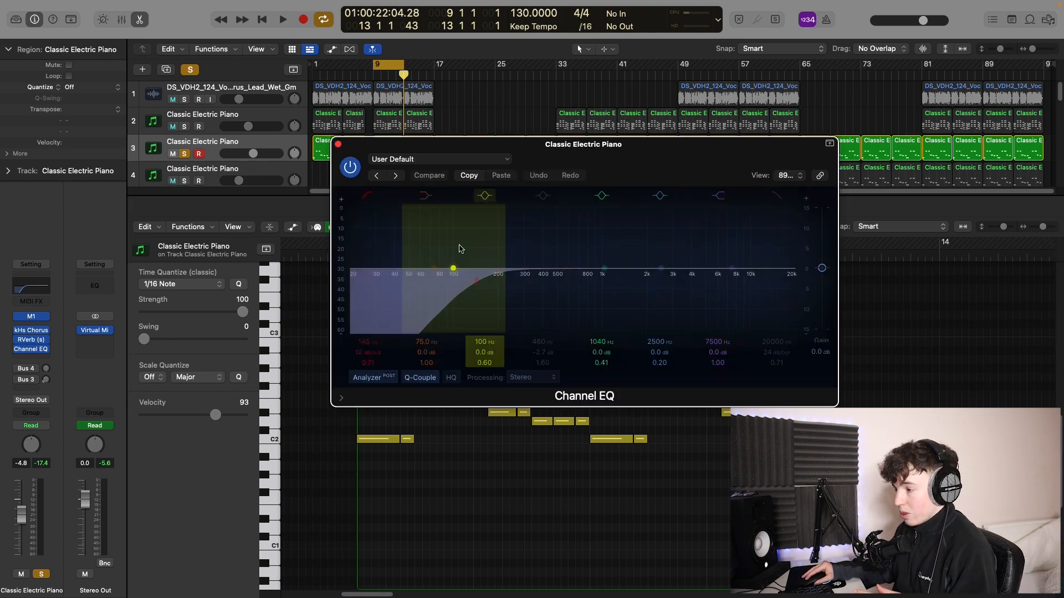
pyautogui.click(337, 145)
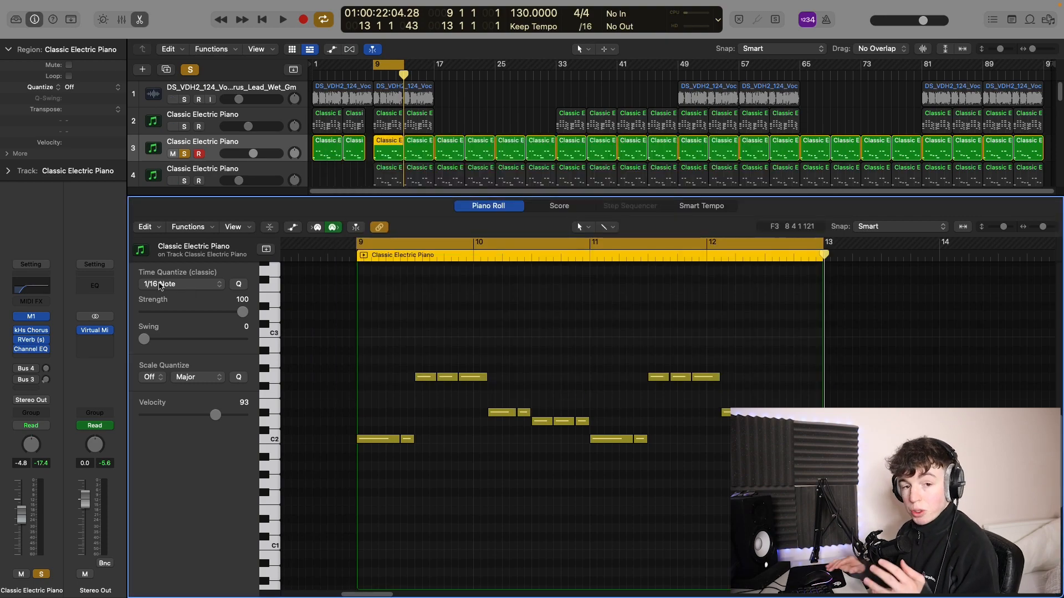
pyautogui.click(32, 341)
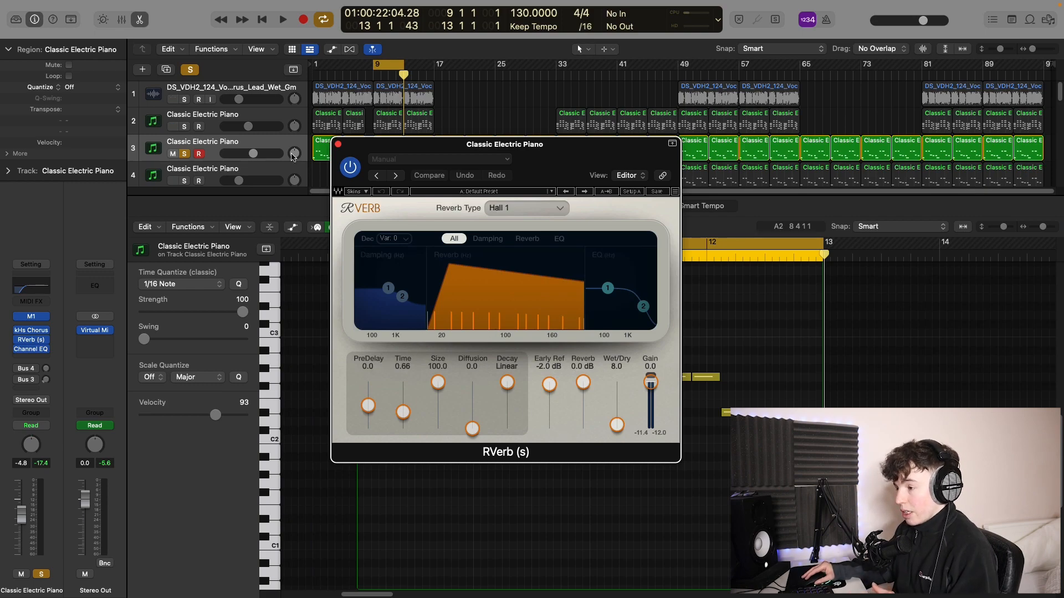
pyautogui.click(338, 145)
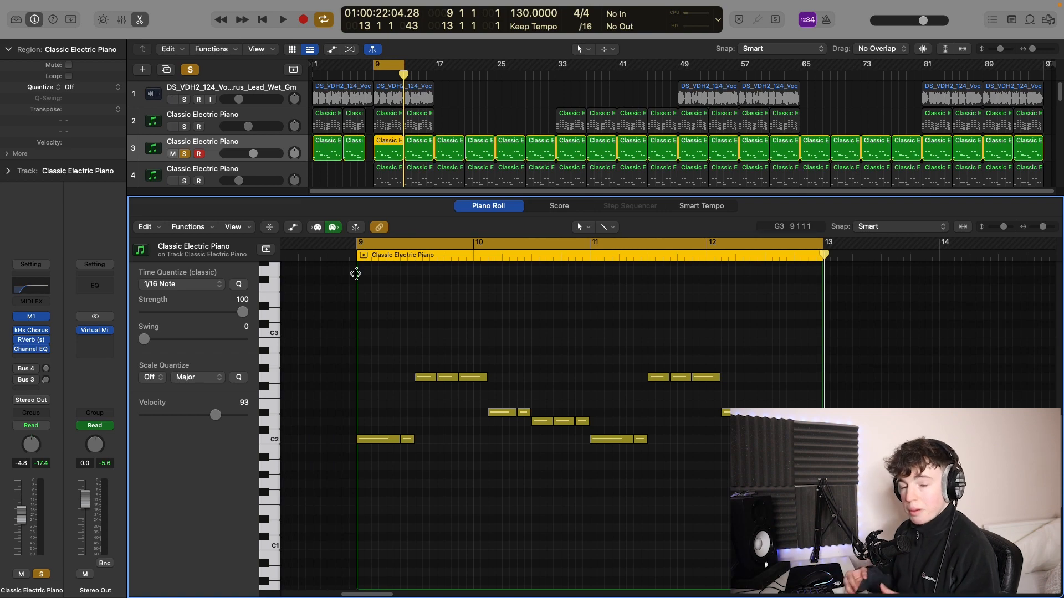
# Try raising the D#2 bass notes in bars 10 and 12 one semitone to E2, auditioning the loop before and after.
pyautogui.press('space')
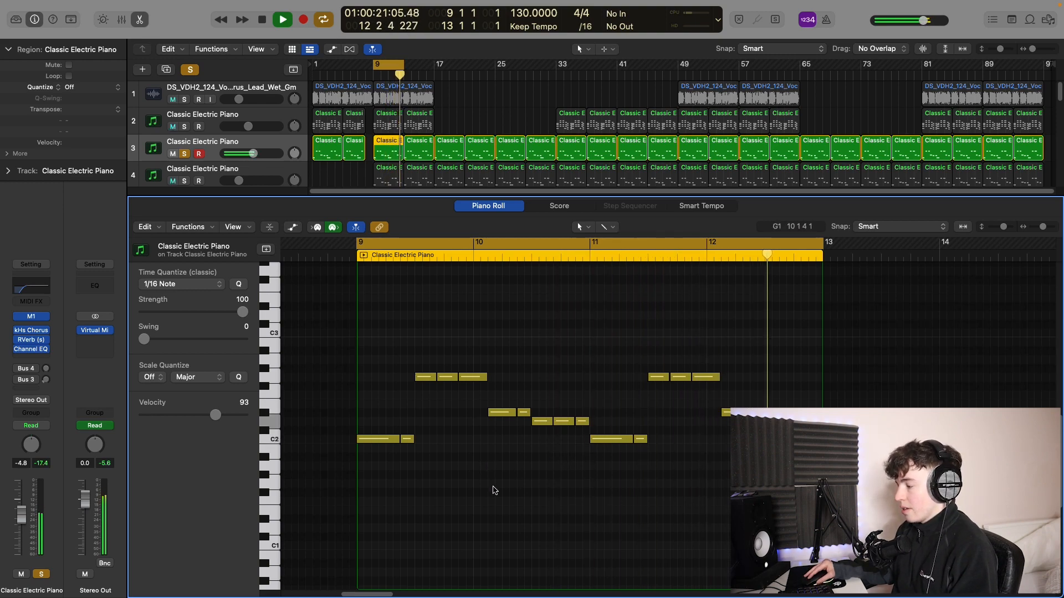
pyautogui.press('space')
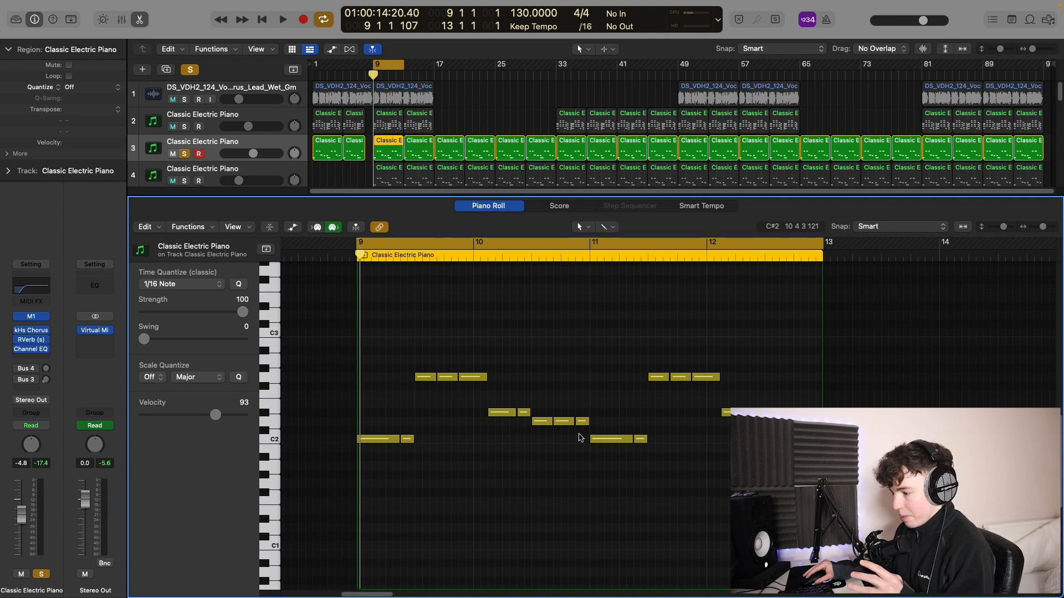
pyautogui.moveTo(576, 434); pyautogui.dragTo(505, 424)
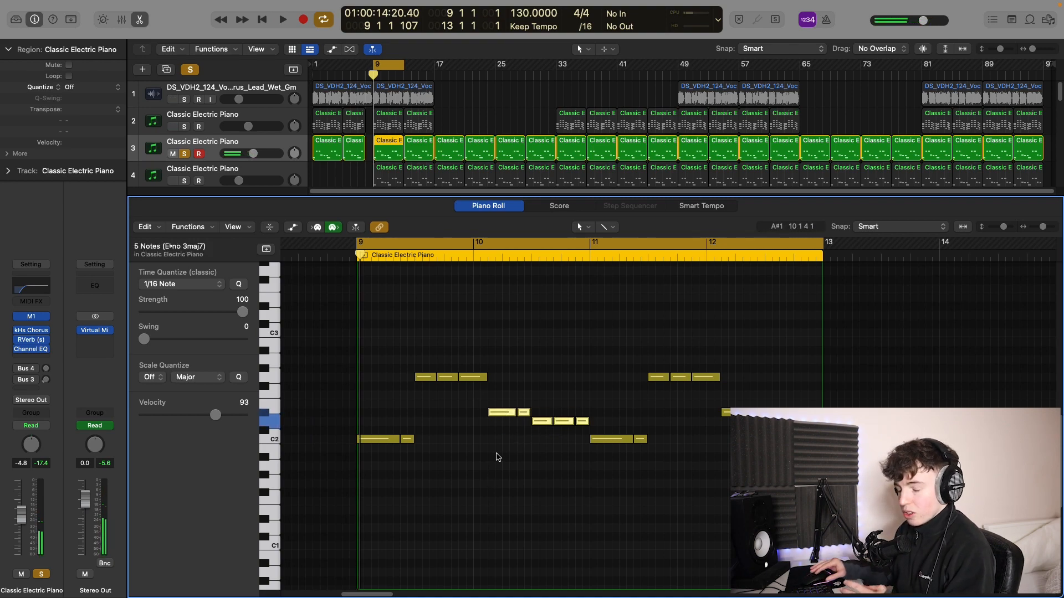
pyautogui.moveTo(522, 431); pyautogui.dragTo(492, 408)
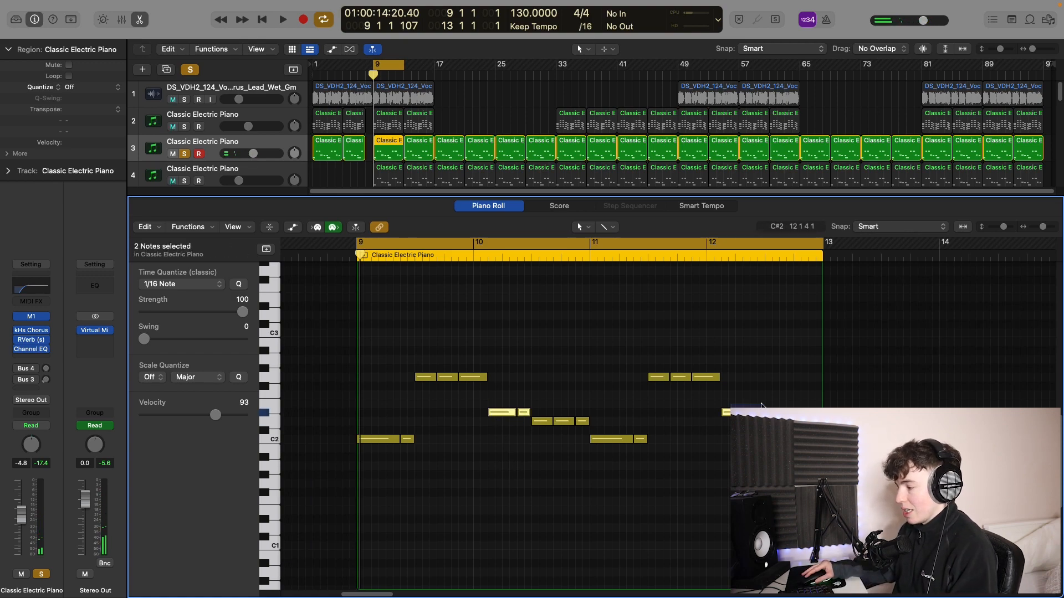
pyautogui.moveTo(763, 406); pyautogui.dragTo(760, 406)
pyautogui.hotkey('alt', 'Up')
pyautogui.press('space')
pyautogui.click(530, 508)
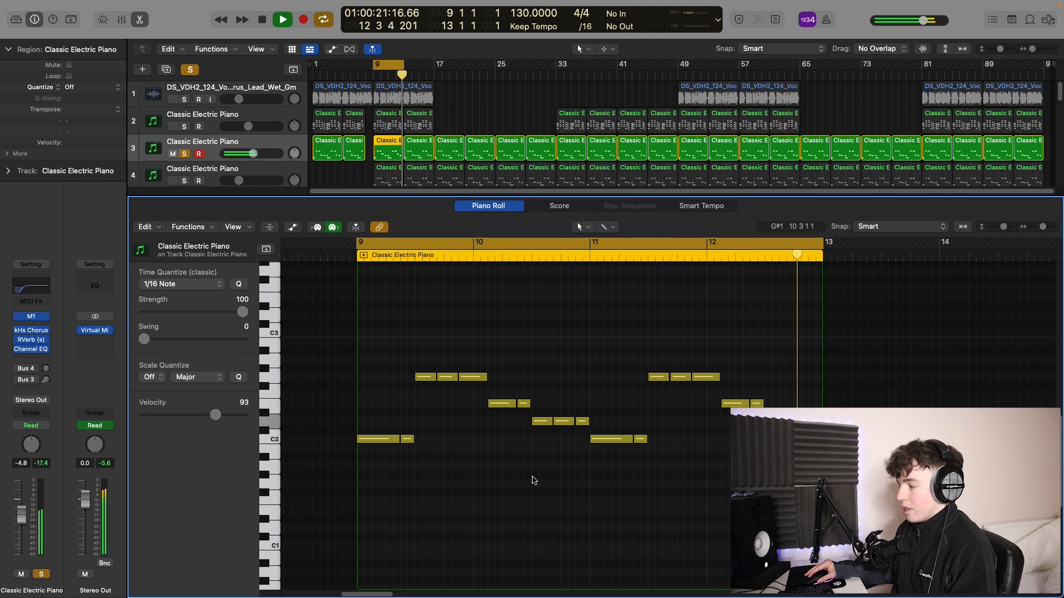
pyautogui.press('space')
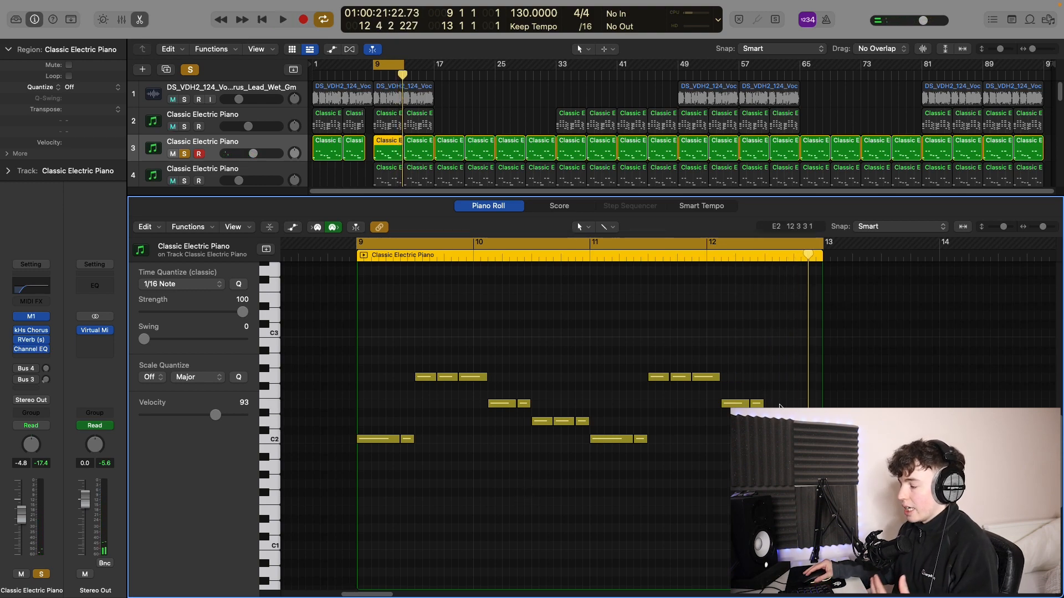
# Lower the E2 bass notes in bars 10 and 12 one semitone to D#2 and play the loop.
pyautogui.moveTo(780, 407); pyautogui.dragTo(491, 395)
pyautogui.hotkey('alt', 'Down')
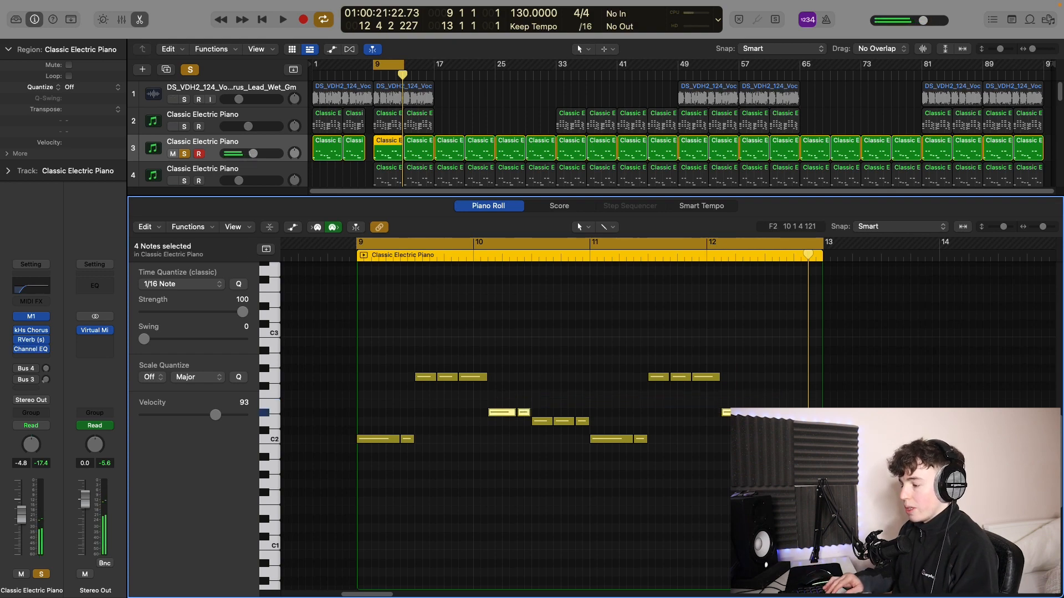
pyautogui.click(471, 468)
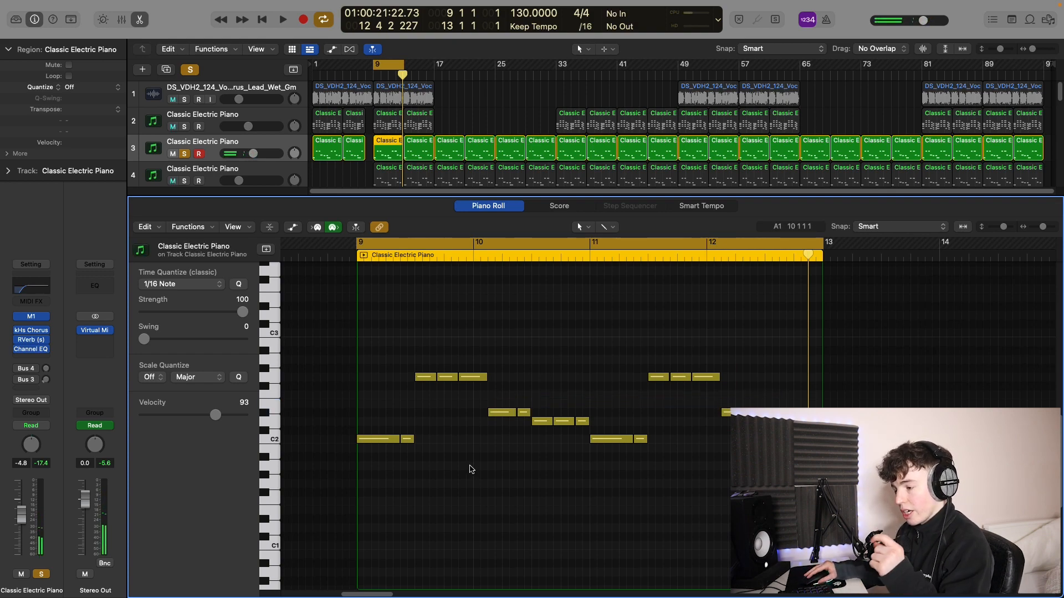
pyautogui.press('space')
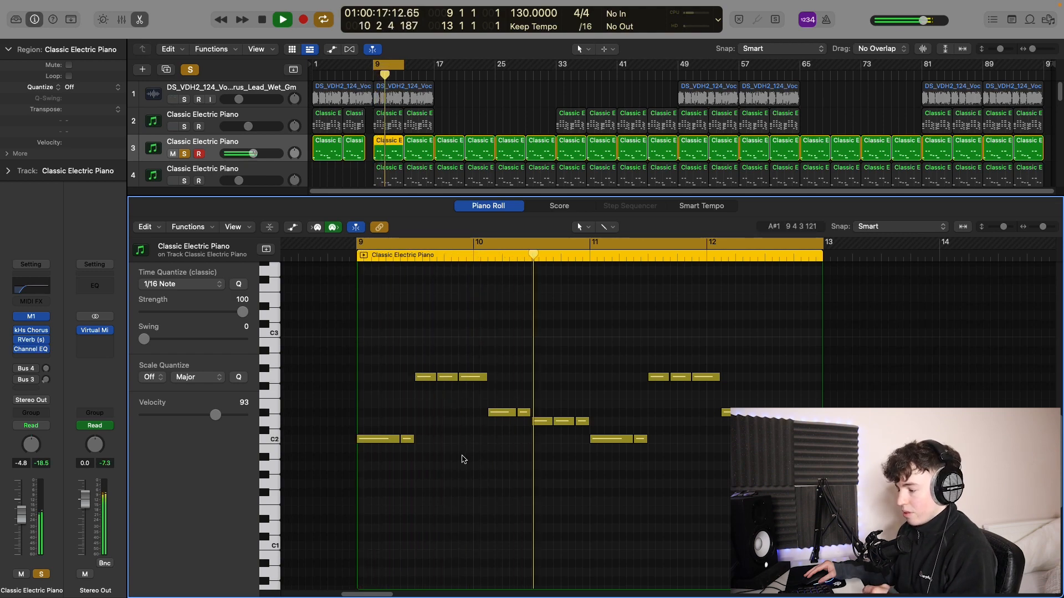
pyautogui.press('space')
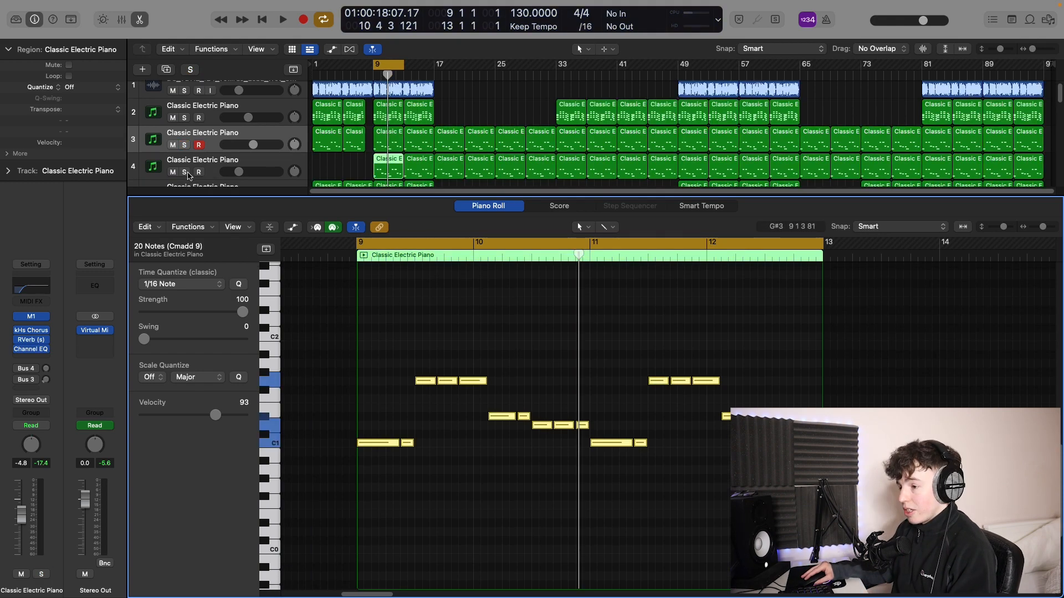
# Solo Classic Electric Piano tracks 3 and 4 and play them together with track 4's bar 9 region shown in the Piano Roll.
pyautogui.click(184, 172)
pyautogui.click(185, 146)
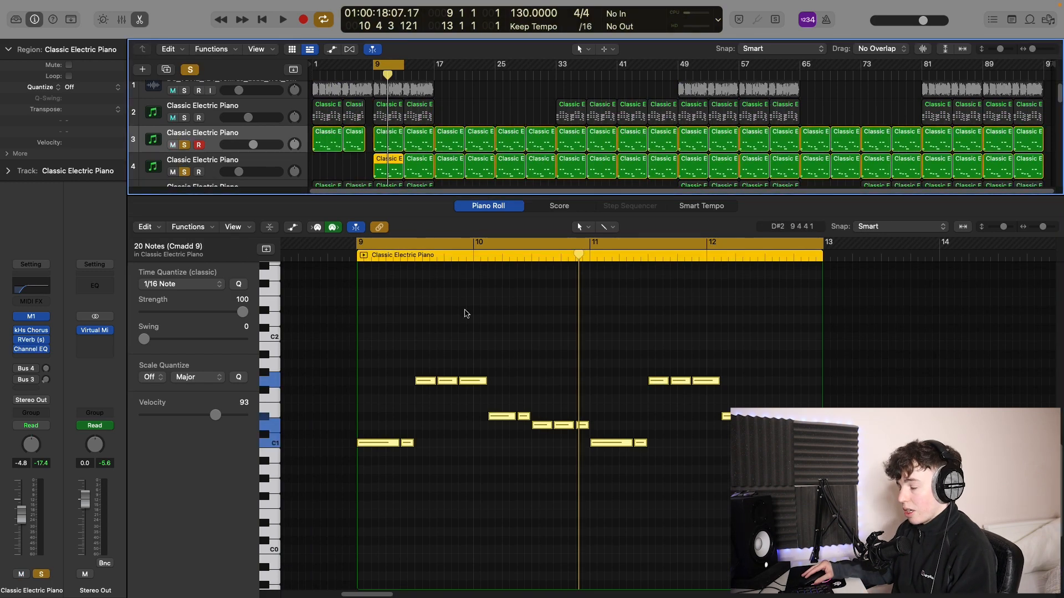
pyautogui.click(526, 323)
pyautogui.click(360, 167)
pyautogui.click(386, 166)
pyautogui.click(547, 356)
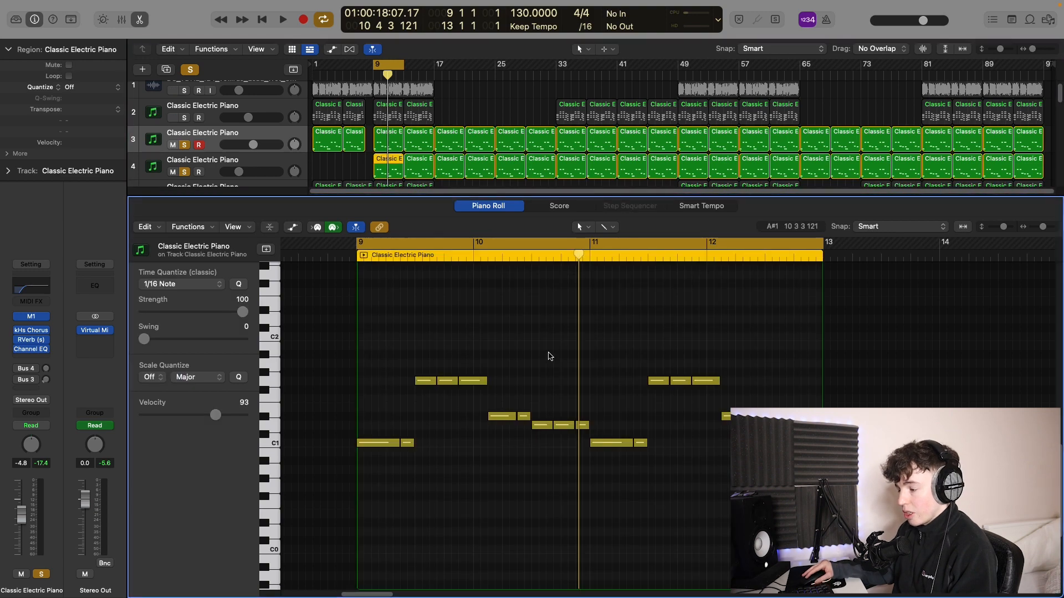
pyautogui.press('space')
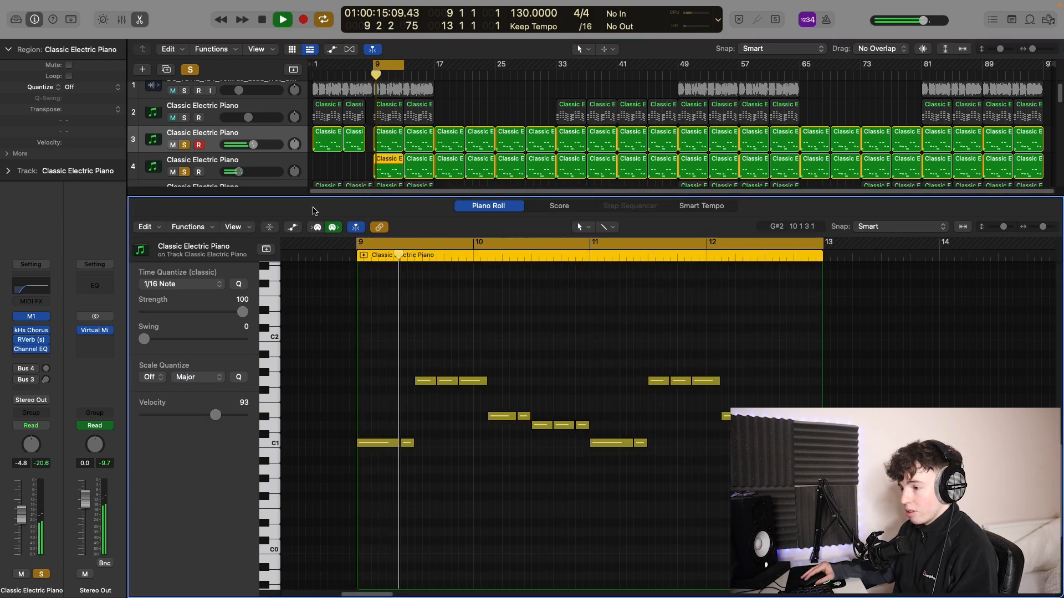
# Listen to the track 4 bass layer without track 3, ending with all solos cleared and playback stopped.
pyautogui.click(232, 167)
pyautogui.click(184, 145)
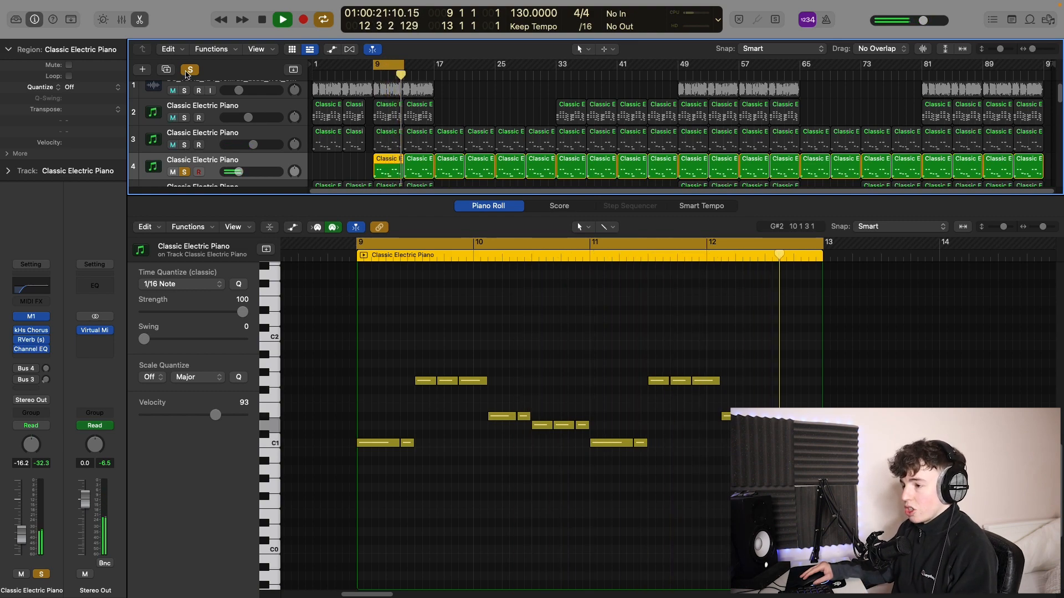
pyautogui.click(190, 69)
pyautogui.press('space')
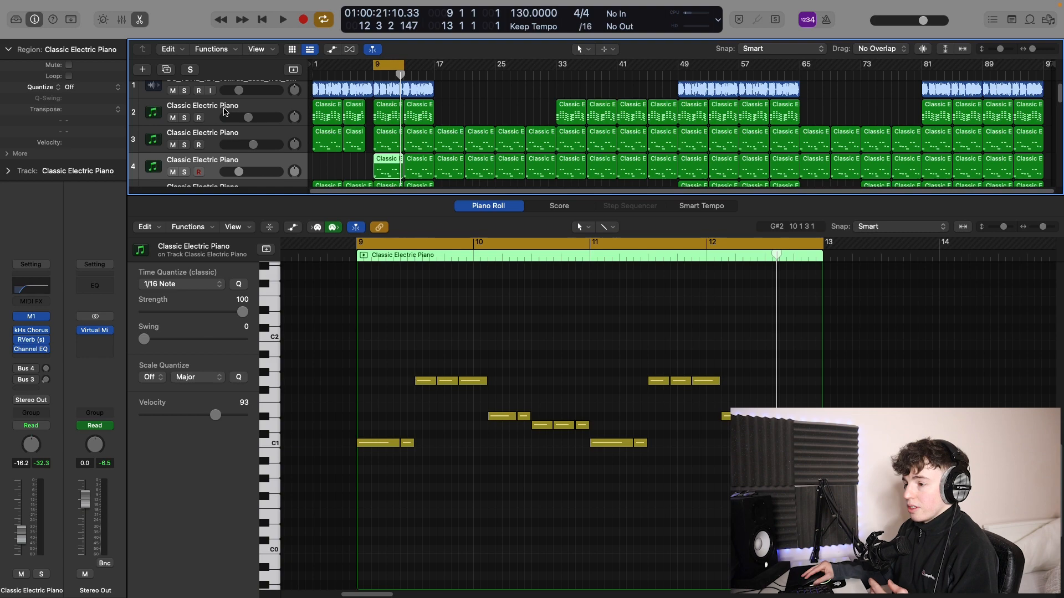
# Solo only the Classic Electric Piano on track 2 and open its bar 9 chord region in the Piano Roll.
pyautogui.press('s')
pyautogui.click(341, 162)
pyautogui.click(384, 111)
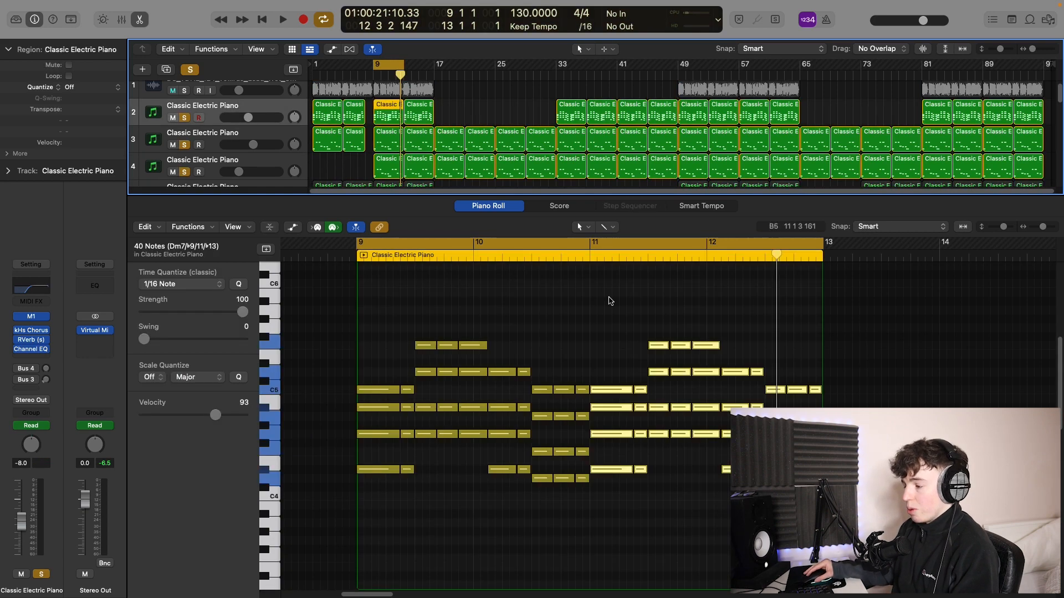
pyautogui.click(610, 301)
pyautogui.click(184, 145)
pyautogui.click(185, 171)
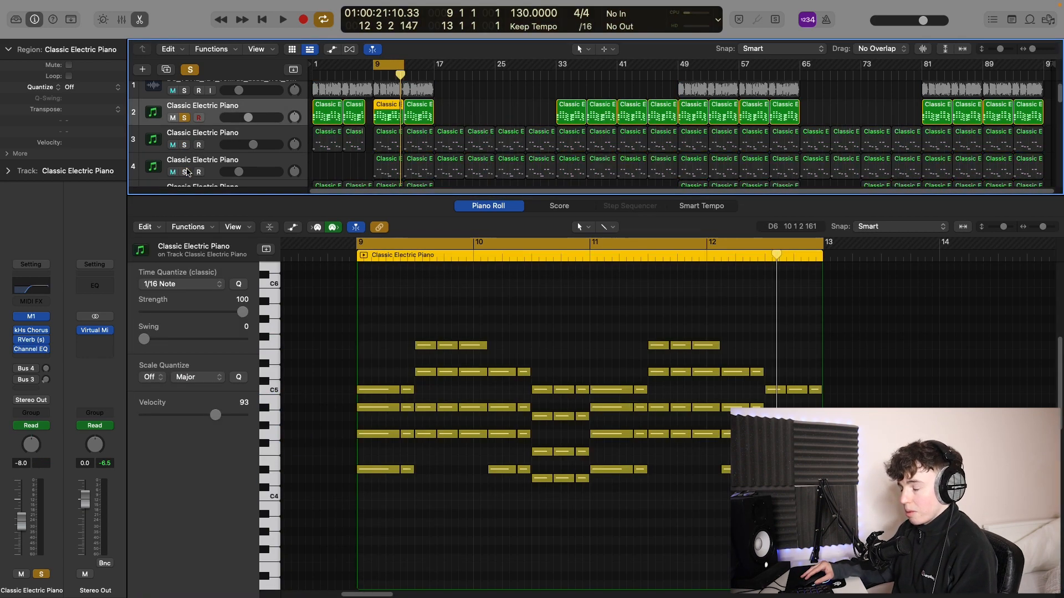
# Play the soloed track 2 chords, then examine their M1HouseSplit sound in the M1 instrument, browse its piano programs and close it.
pyautogui.press('space')
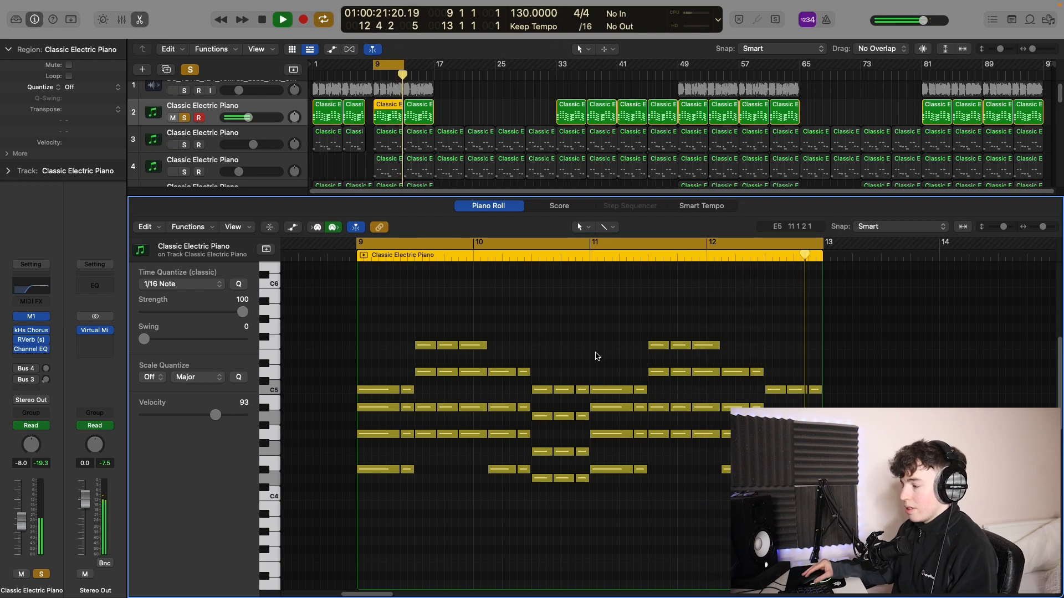
pyautogui.press('space')
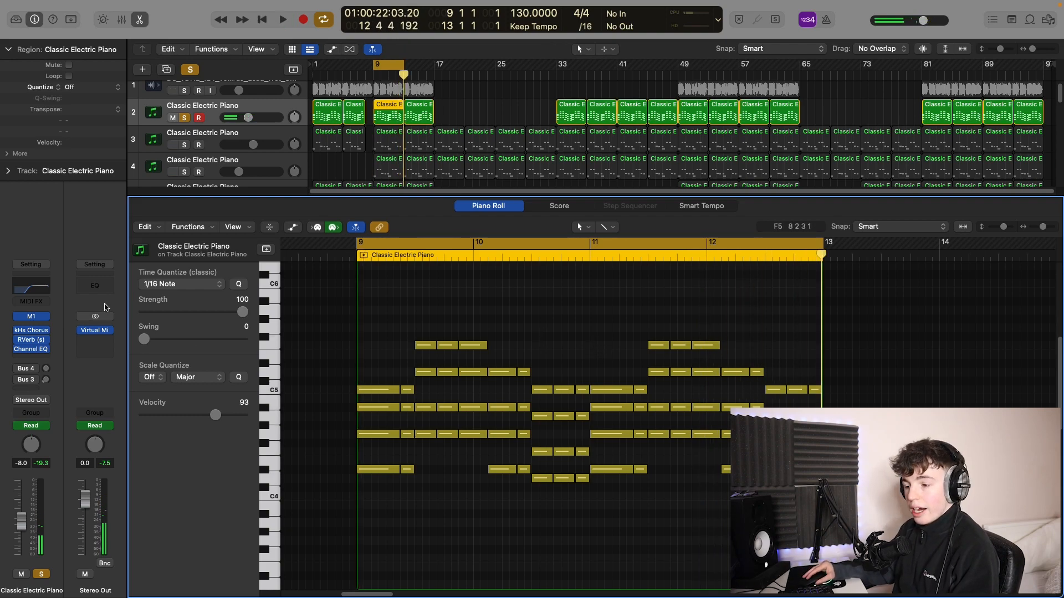
pyautogui.click(34, 318)
pyautogui.moveTo(685, 138); pyautogui.dragTo(568, 121)
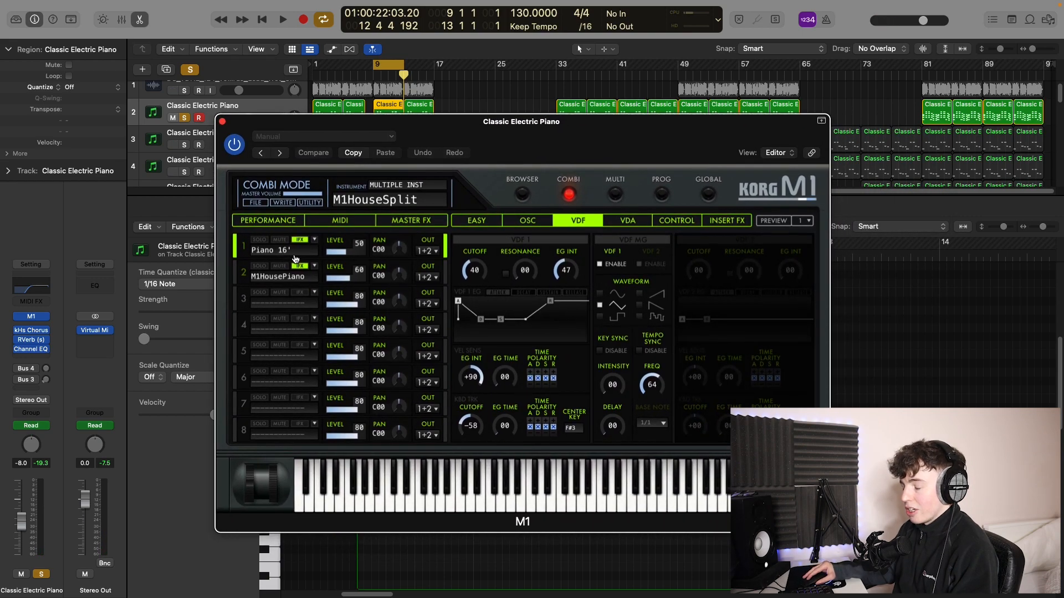
pyautogui.click(522, 194)
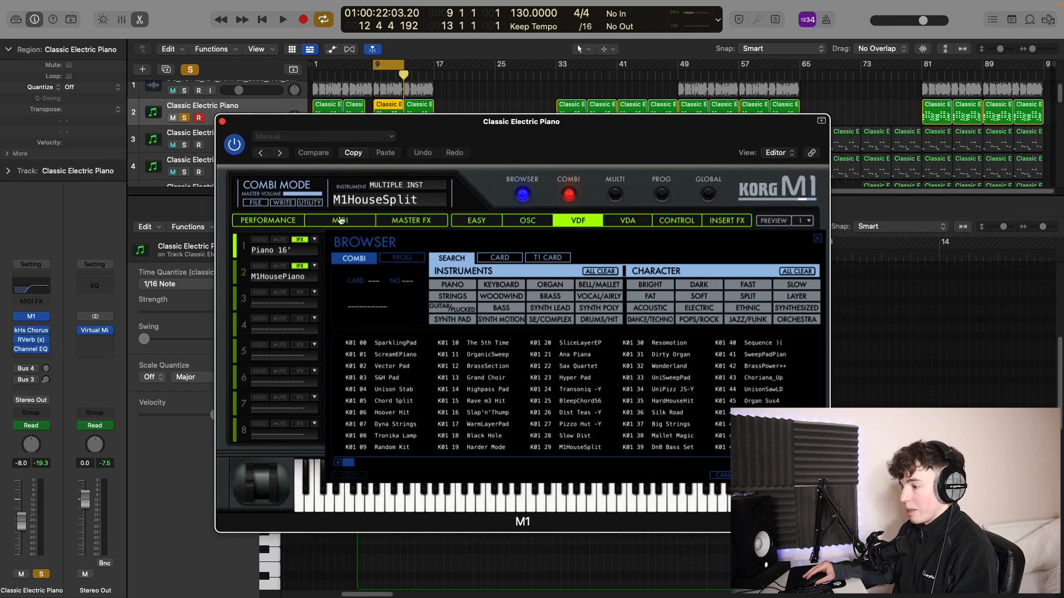
pyautogui.click(402, 258)
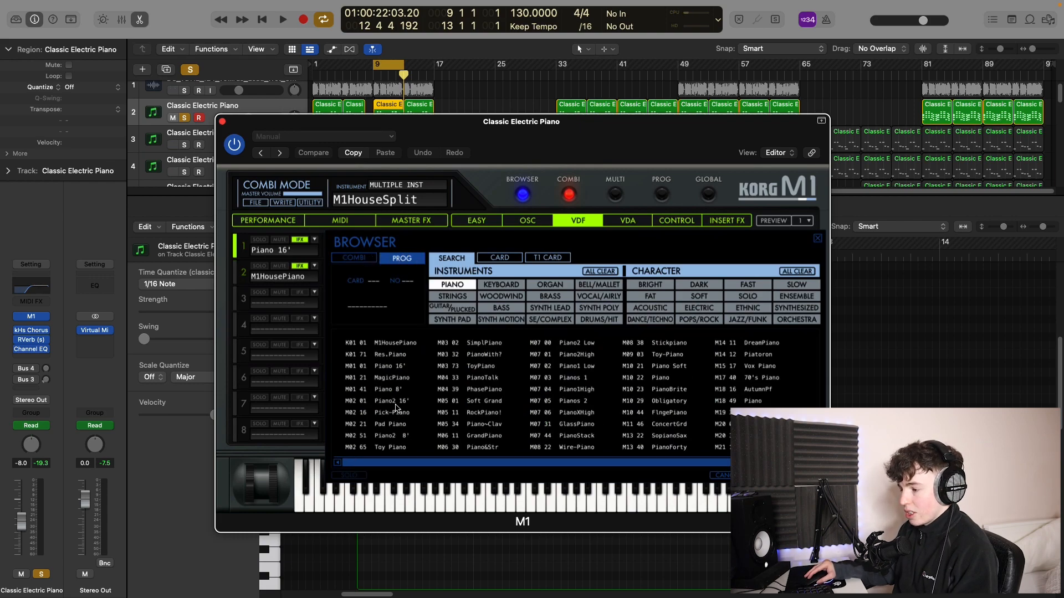
pyautogui.click(222, 121)
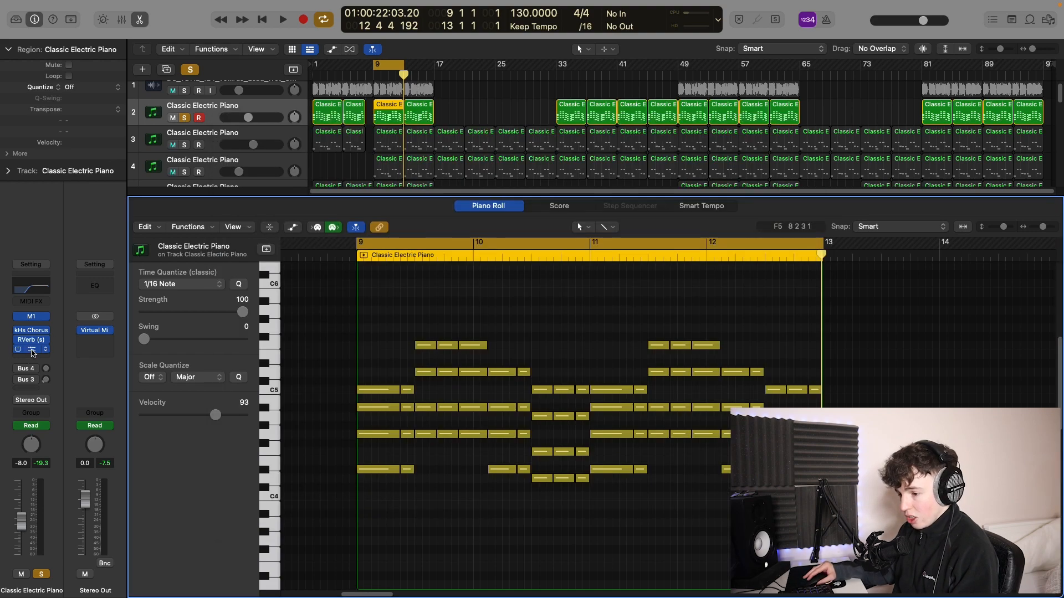
# Inspect track 2's RVerb, kHs Chorus and Channel EQ settings, including the EQ's low-cut curve.
pyautogui.click(34, 344)
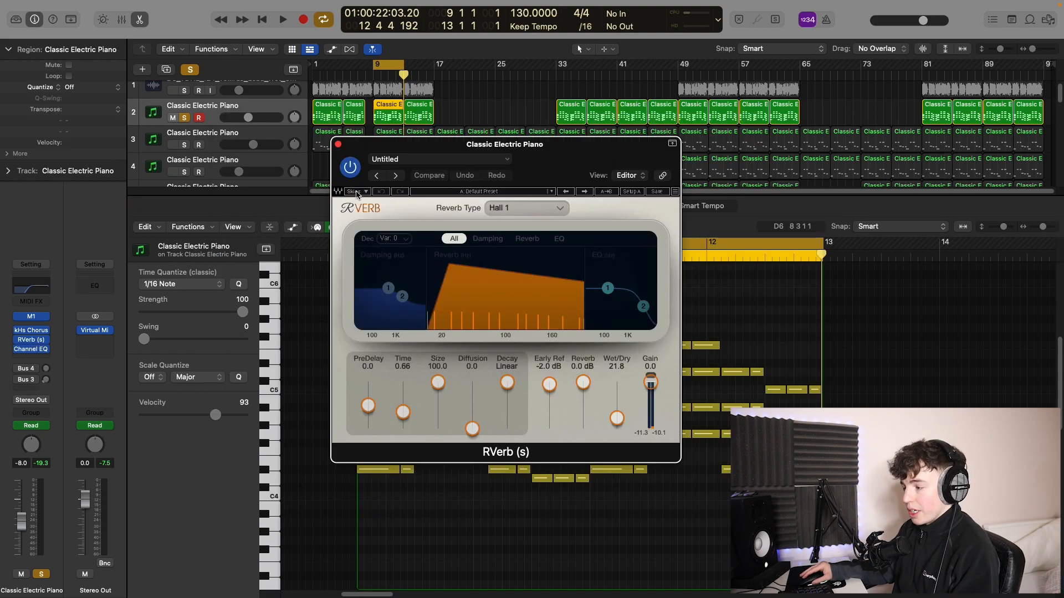
pyautogui.click(338, 144)
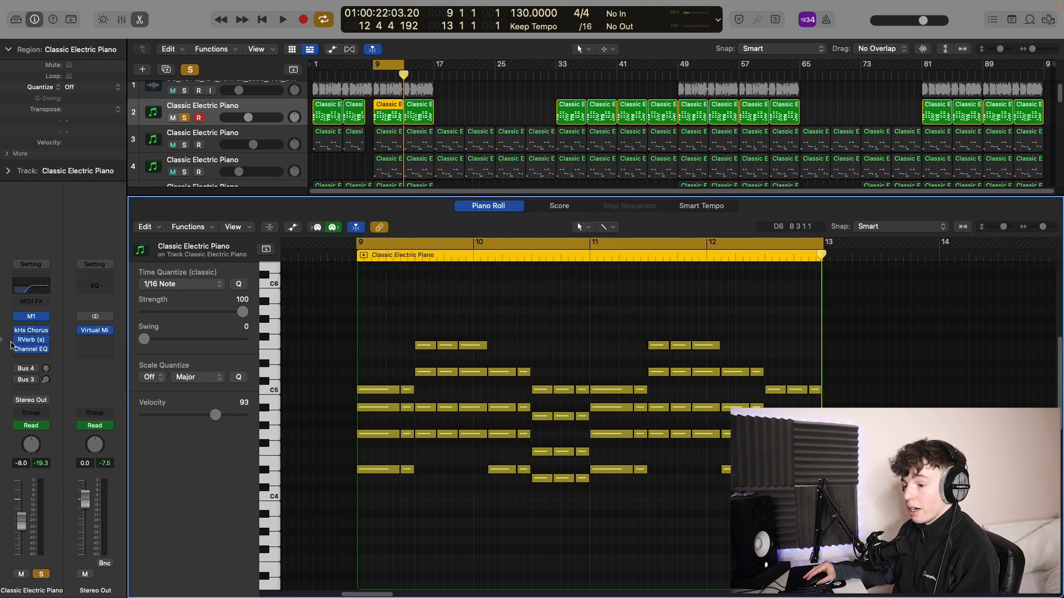
pyautogui.click(32, 331)
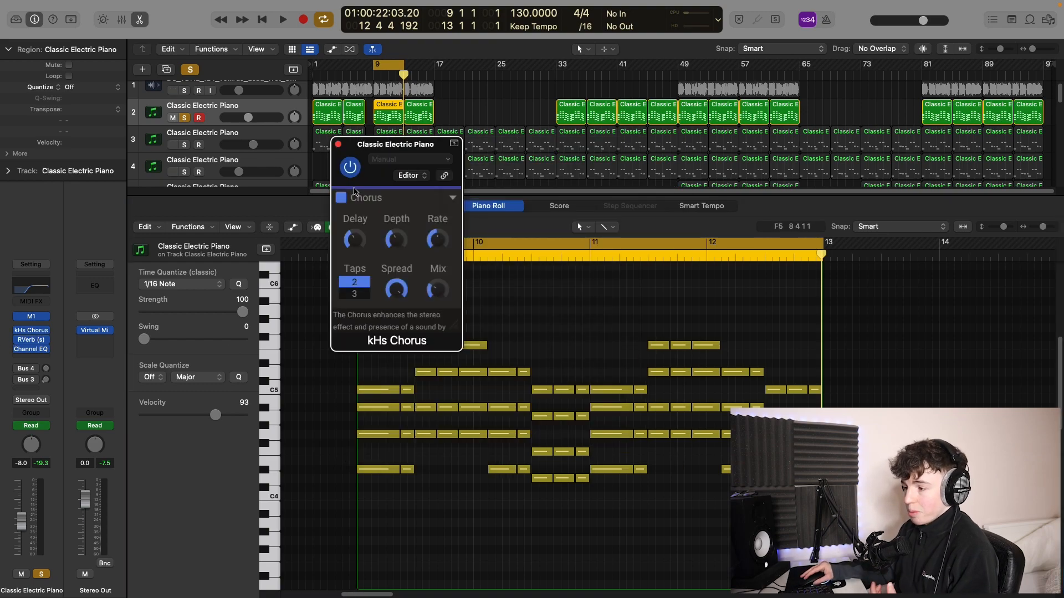
pyautogui.click(339, 144)
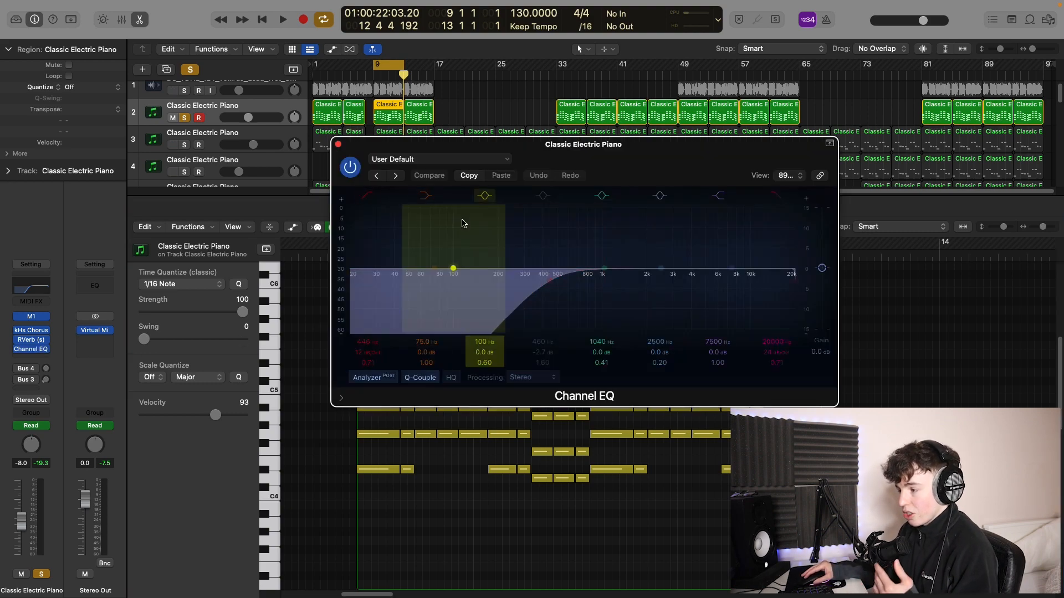
pyautogui.moveTo(452, 270); pyautogui.dragTo(547, 293)
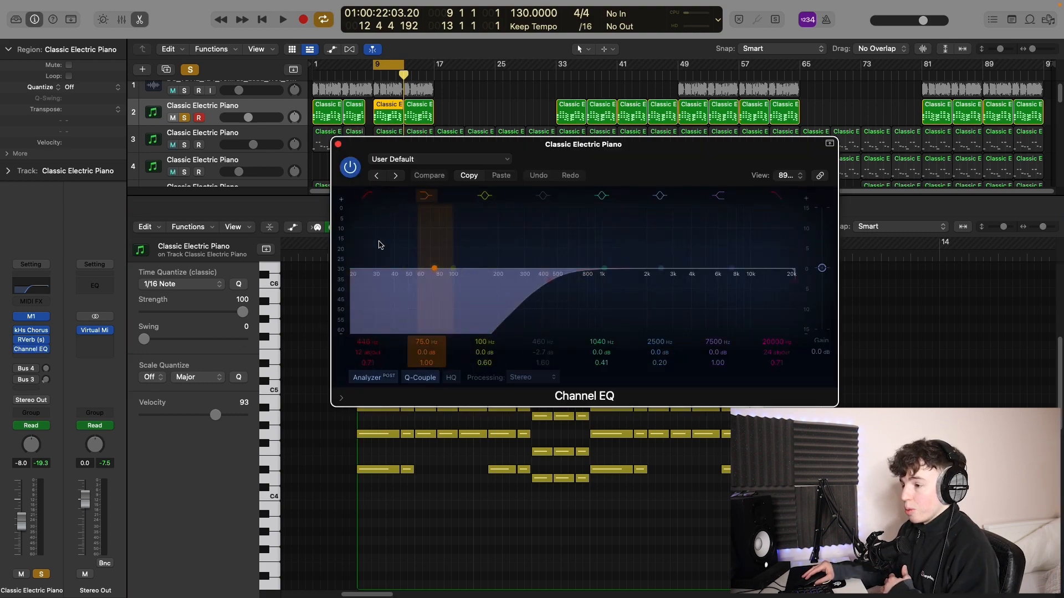
# Solo Classic Electric Piano tracks 3 and 4 alongside track 2, play them together, and close the EQ and the Piano Roll.
pyautogui.click(184, 145)
pyautogui.click(184, 173)
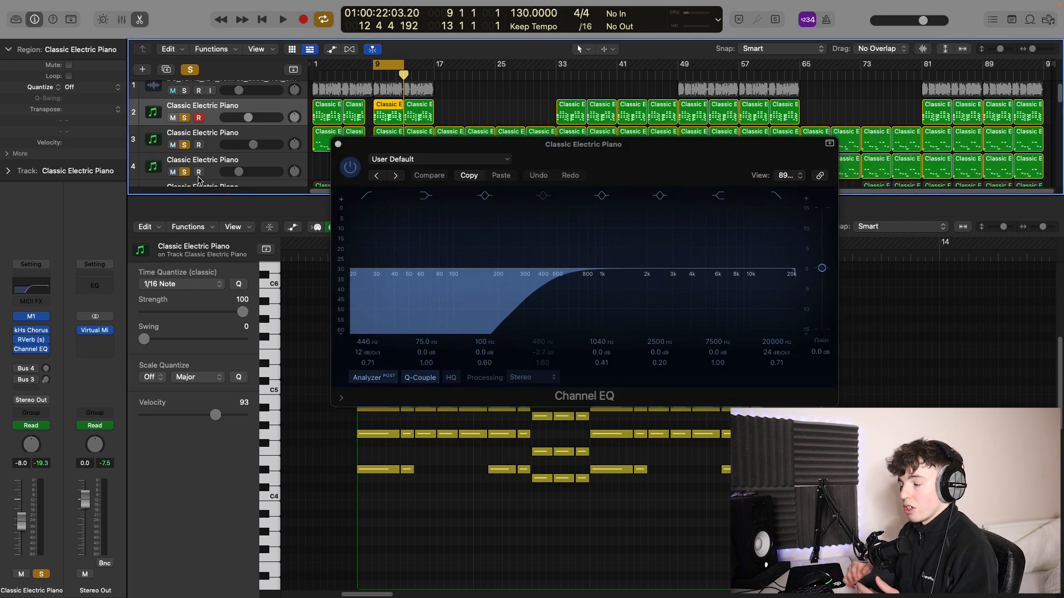
pyautogui.press('space')
pyautogui.click(337, 144)
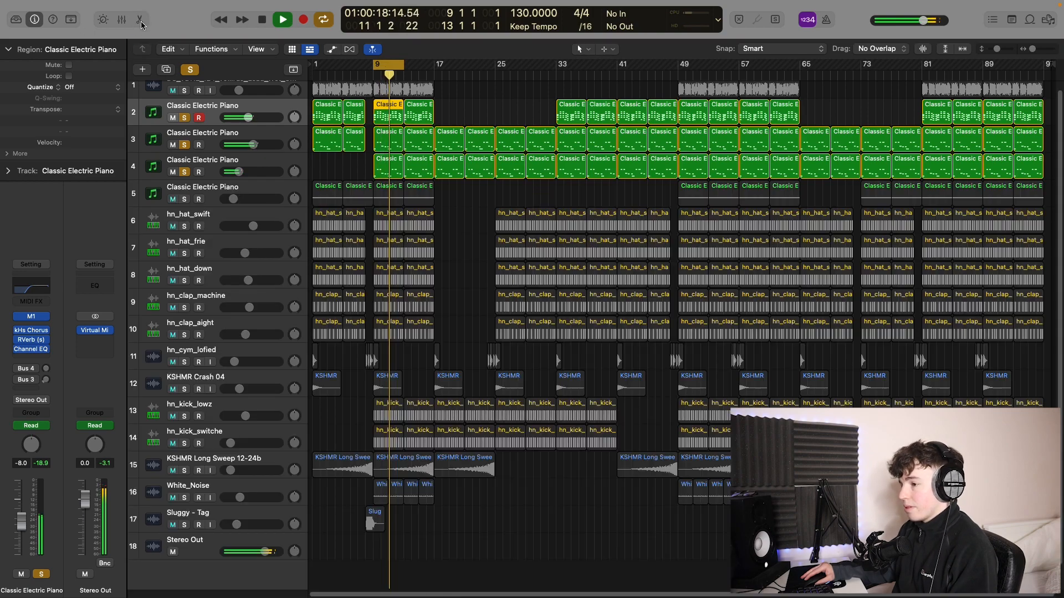
pyautogui.click(140, 20)
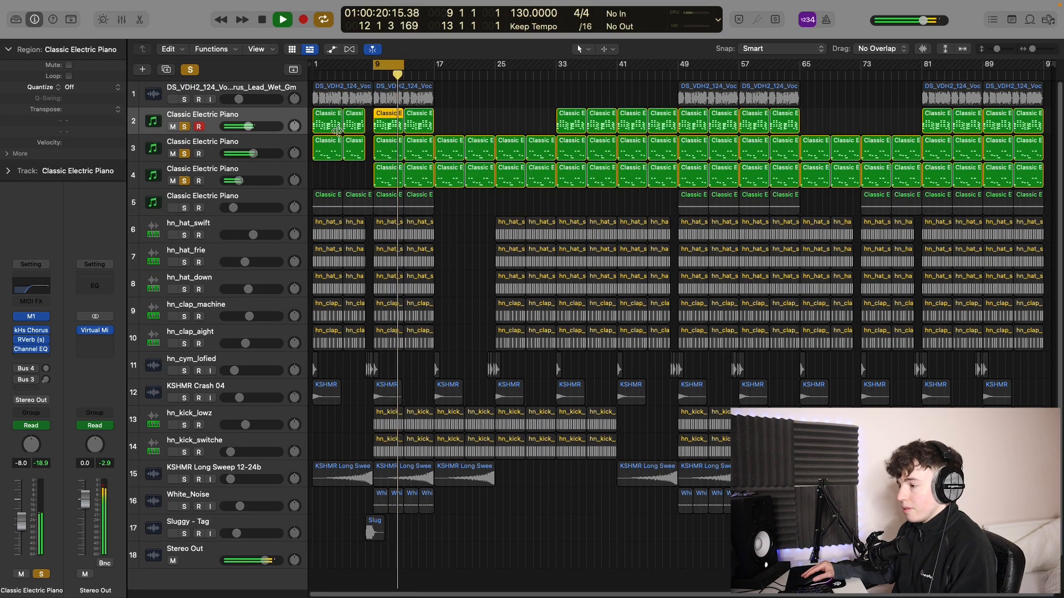
# Add the vocal on track 1 to the solos, extend the cycle range to bar 17 and listen to the combined layers.
pyautogui.click(187, 99)
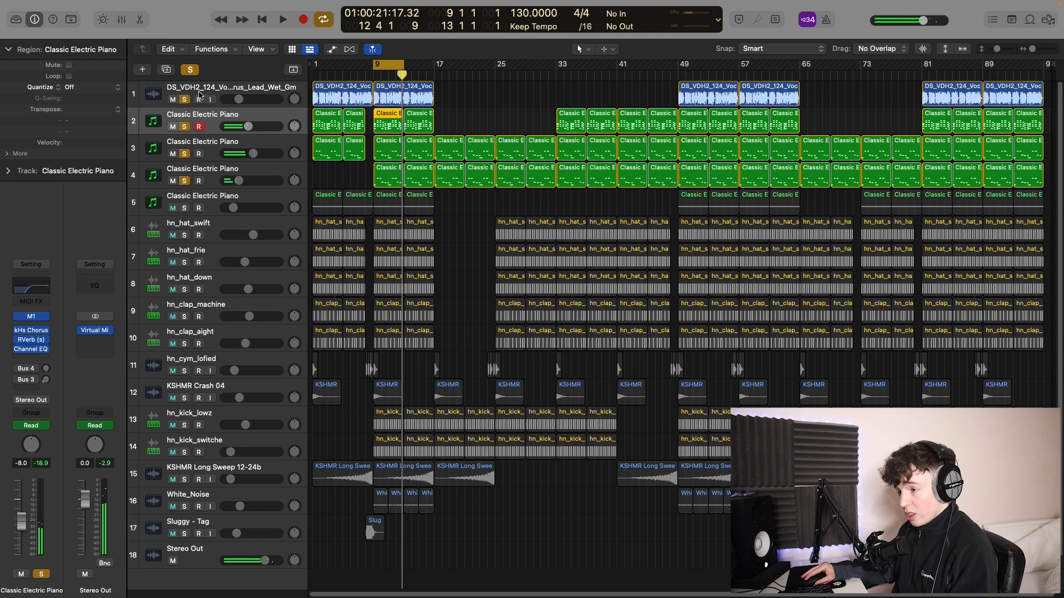
pyautogui.click(234, 89)
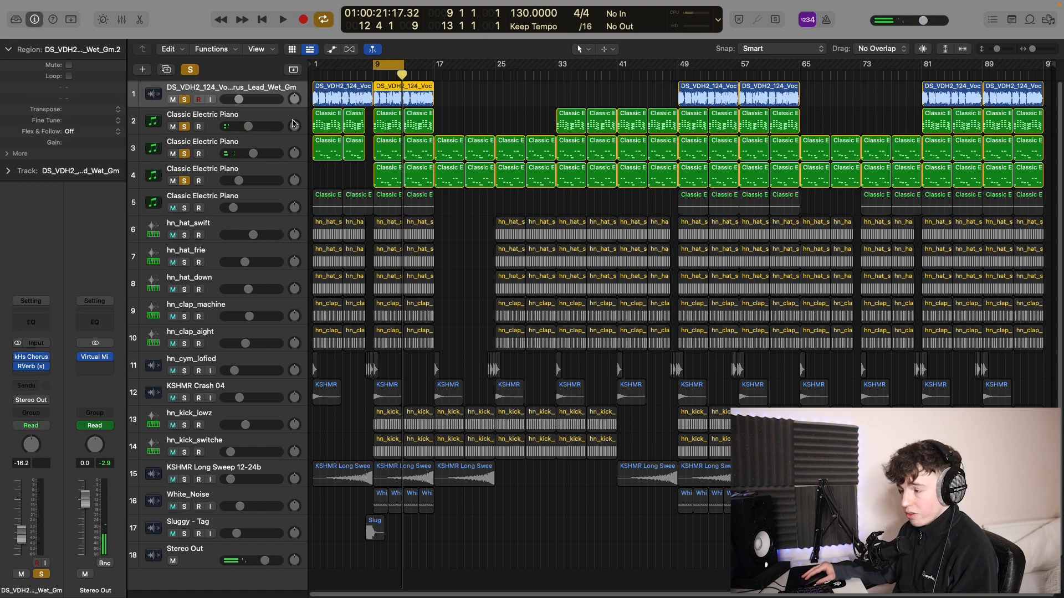
pyautogui.press('space')
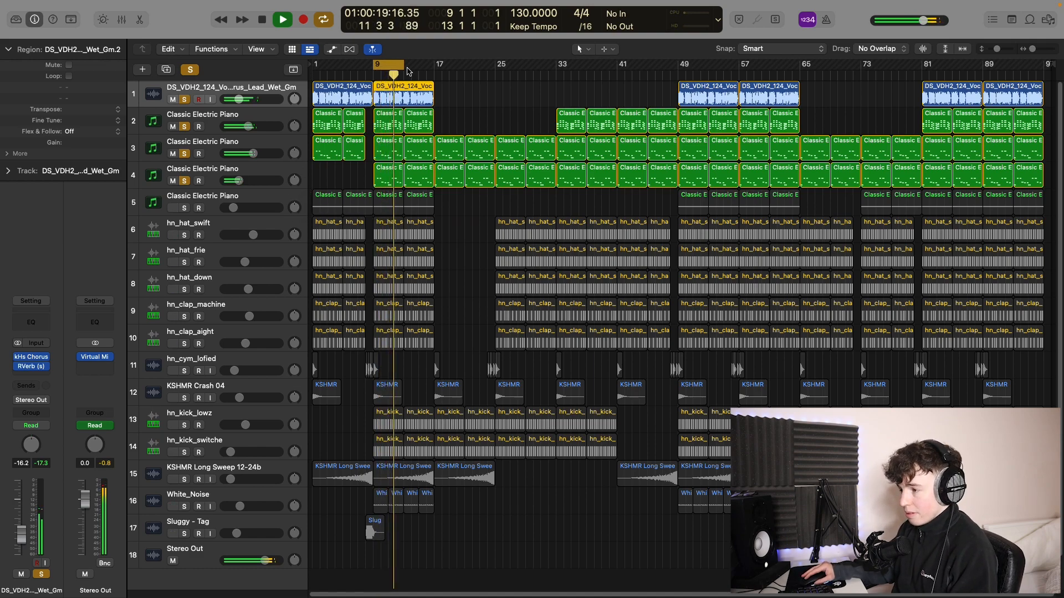
pyautogui.moveTo(409, 70); pyautogui.dragTo(435, 70)
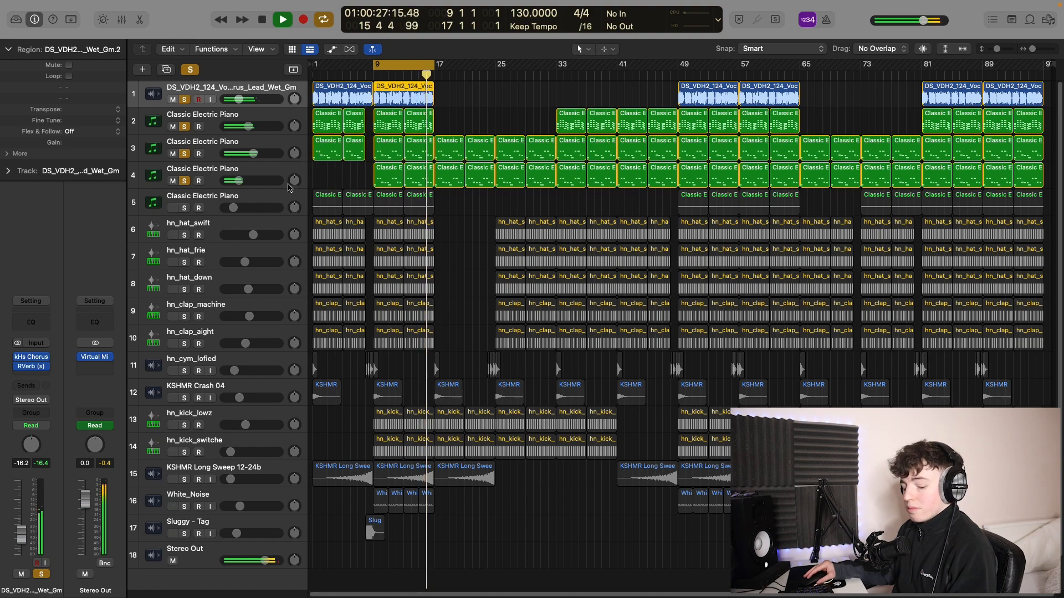
pyautogui.press('space')
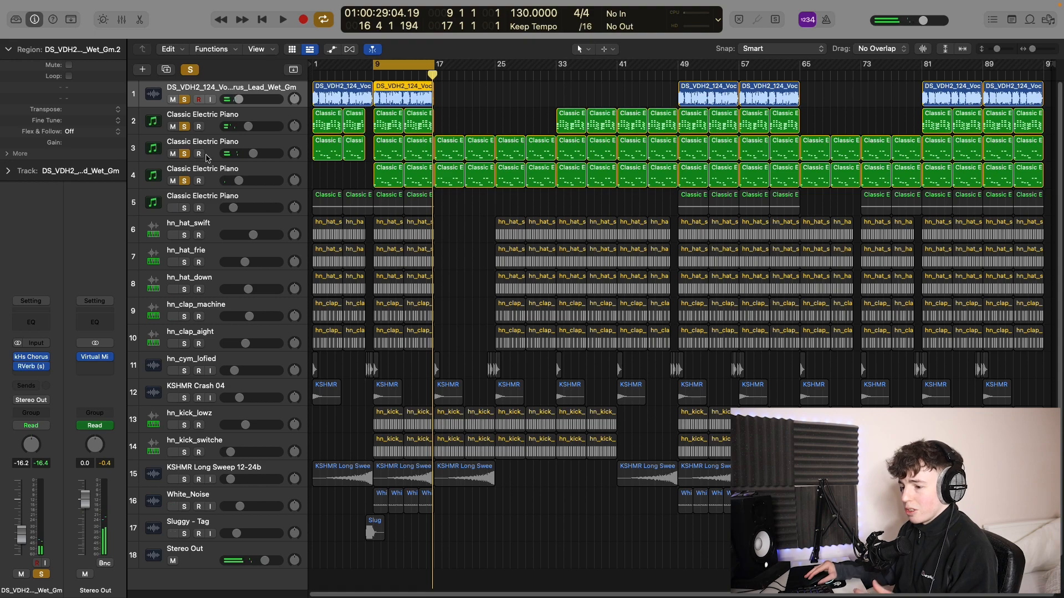
# Inspect the vocal track's kHs Chorus and RVerb settings, including the available reverb types, without changing them.
pyautogui.click(30, 357)
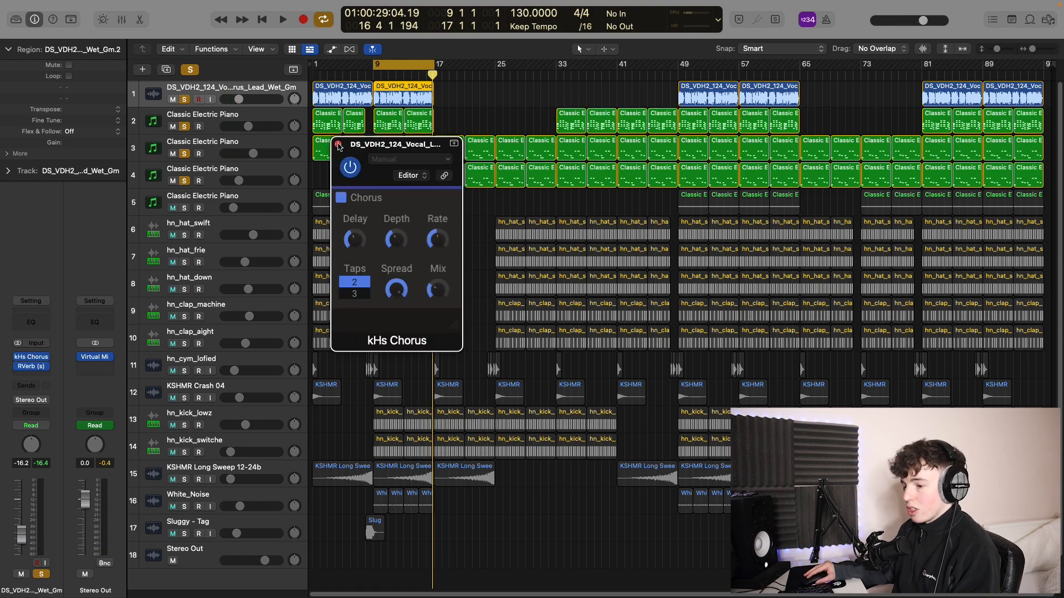
pyautogui.click(26, 357)
pyautogui.click(33, 367)
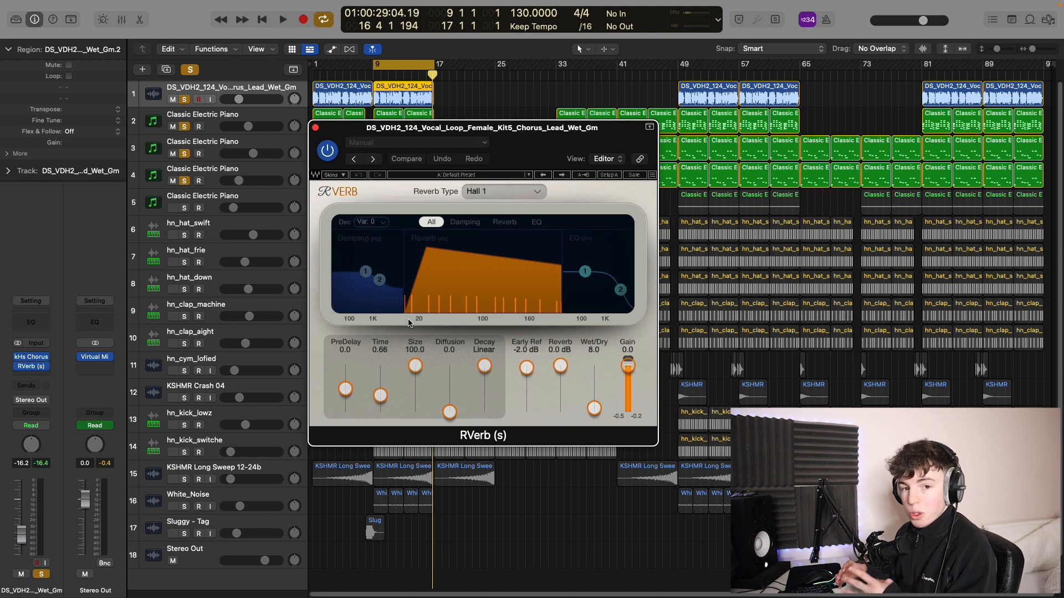
pyautogui.click(315, 128)
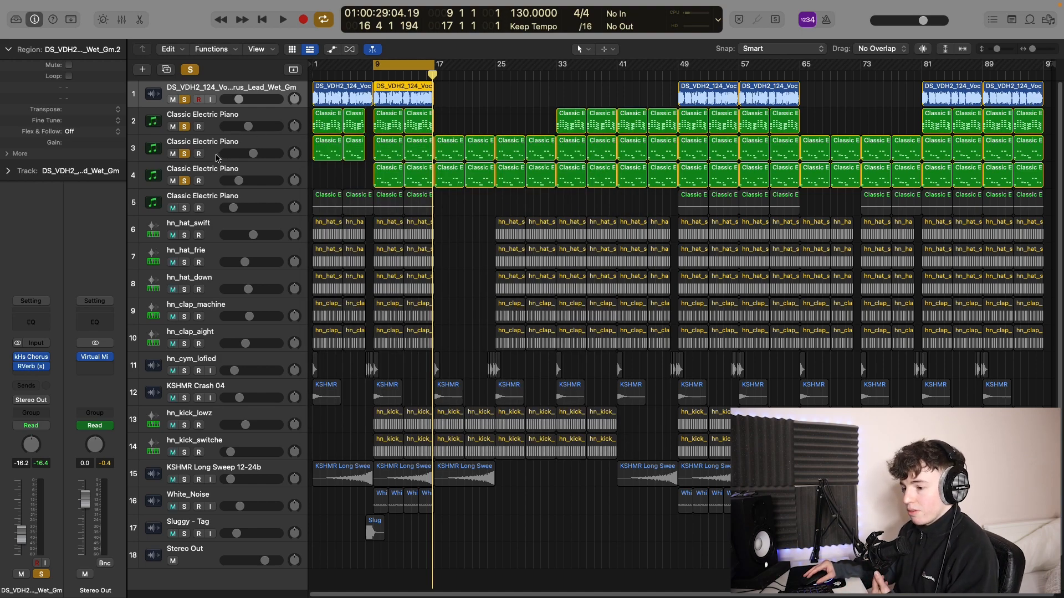
pyautogui.click(31, 370)
pyautogui.click(502, 191)
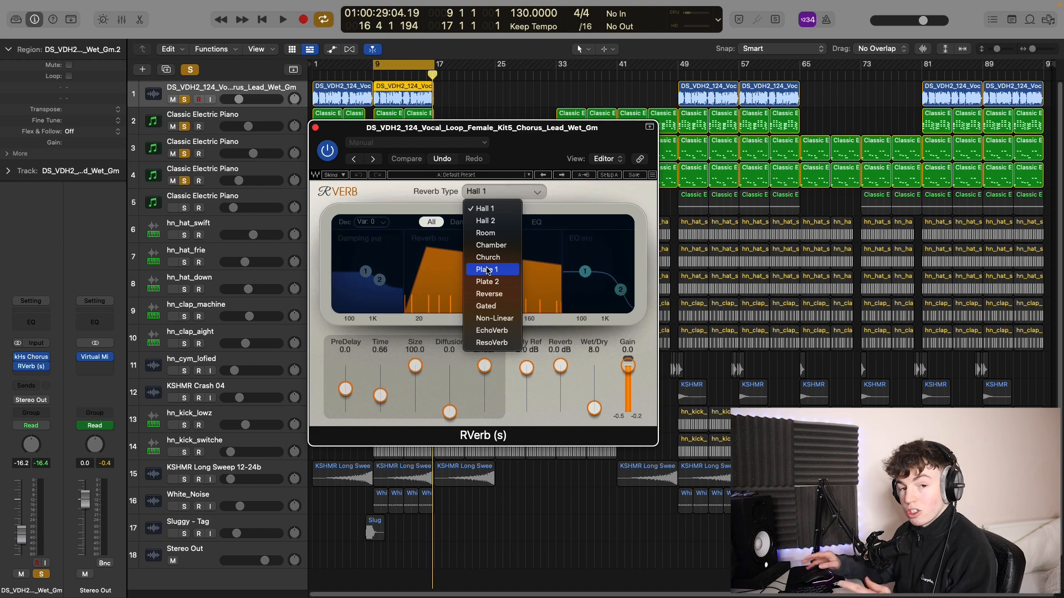
pyautogui.click(332, 126)
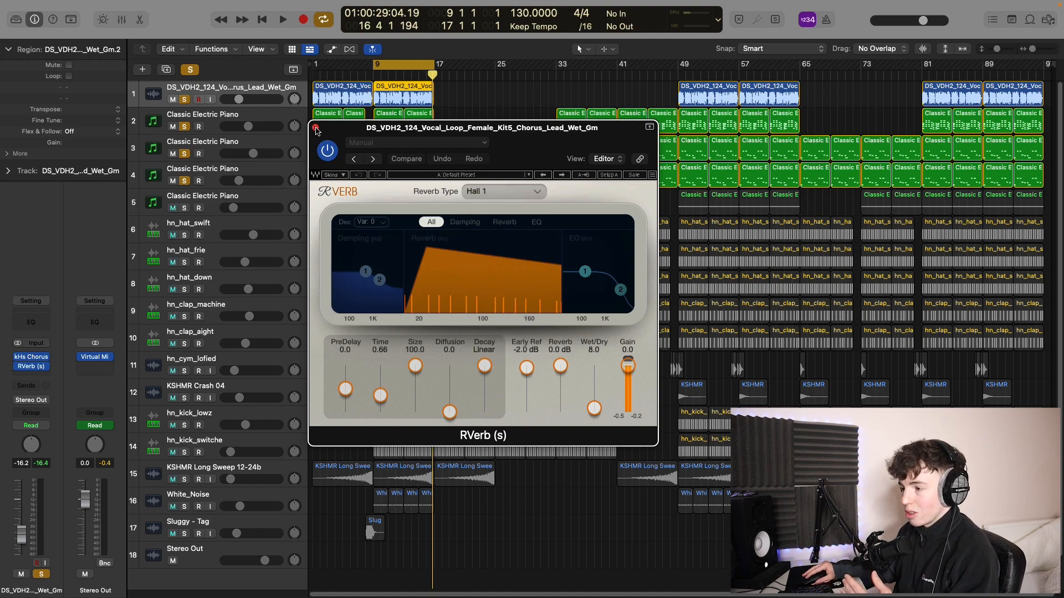
pyautogui.click(315, 128)
# Open track 5's bar 9 region in the Piano Roll, clear all solos and play track 5 alone.
pyautogui.doubleClick(381, 203)
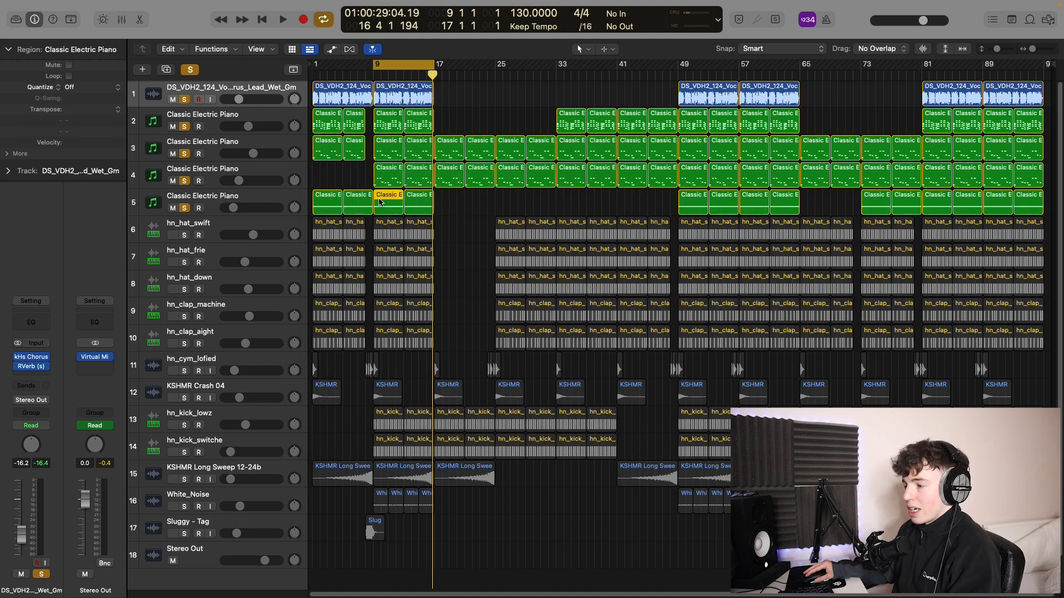
pyautogui.click(190, 71)
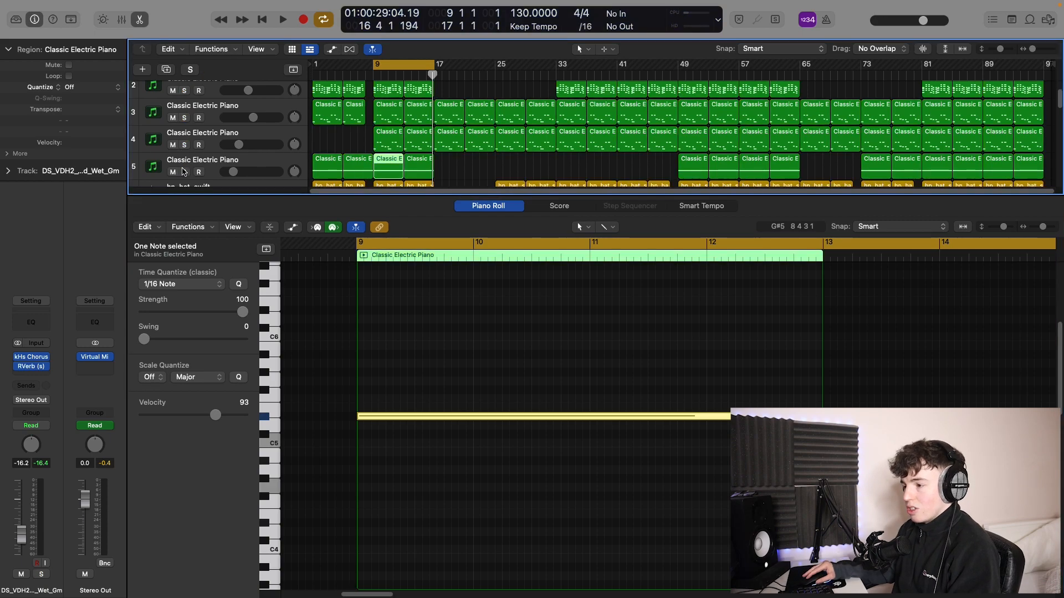
pyautogui.click(185, 171)
pyautogui.click(466, 353)
pyautogui.press('space')
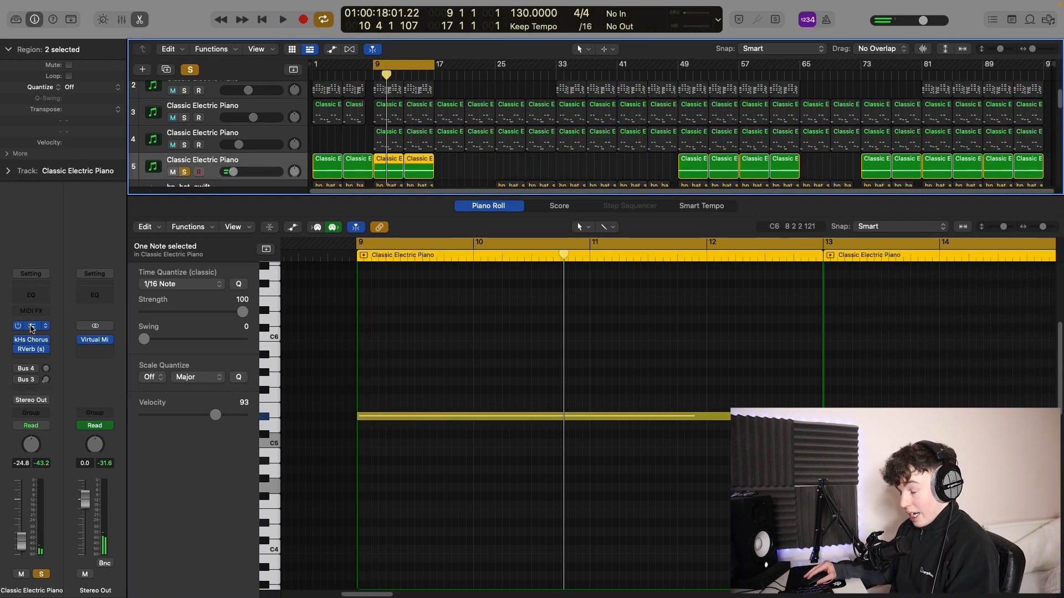
# Examine track 5's Dyna Strings sound and the combi list in the M1 browser, then close the instrument.
pyautogui.click(31, 326)
pyautogui.moveTo(642, 168); pyautogui.dragTo(525, 144)
pyautogui.click(520, 194)
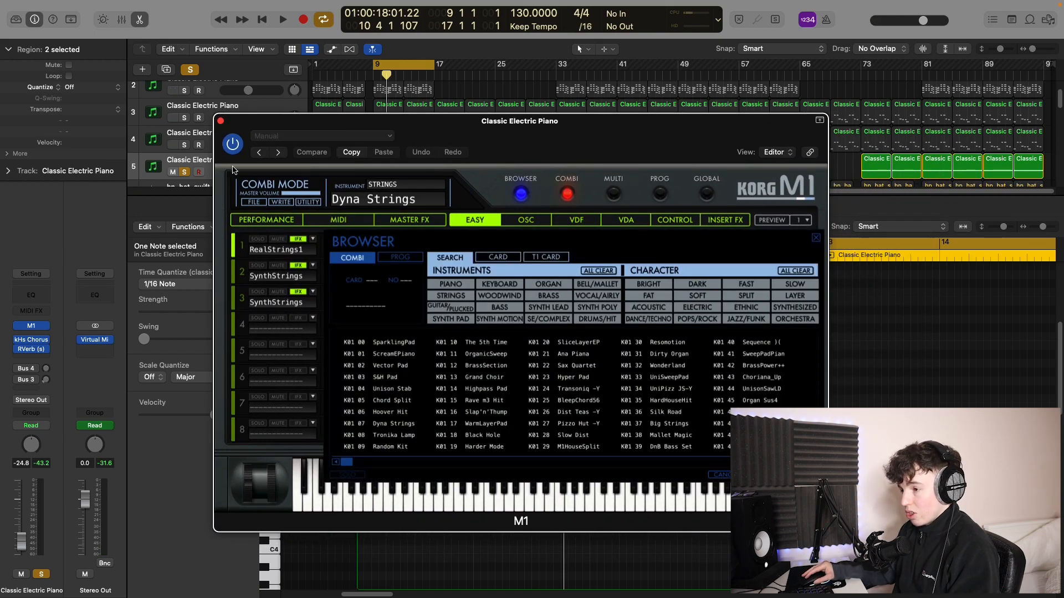
pyautogui.click(220, 122)
# Play the strings layer and add Classic Electric Piano tracks 4, 3 and 2 to the solos, then stop playback.
pyautogui.press('space')
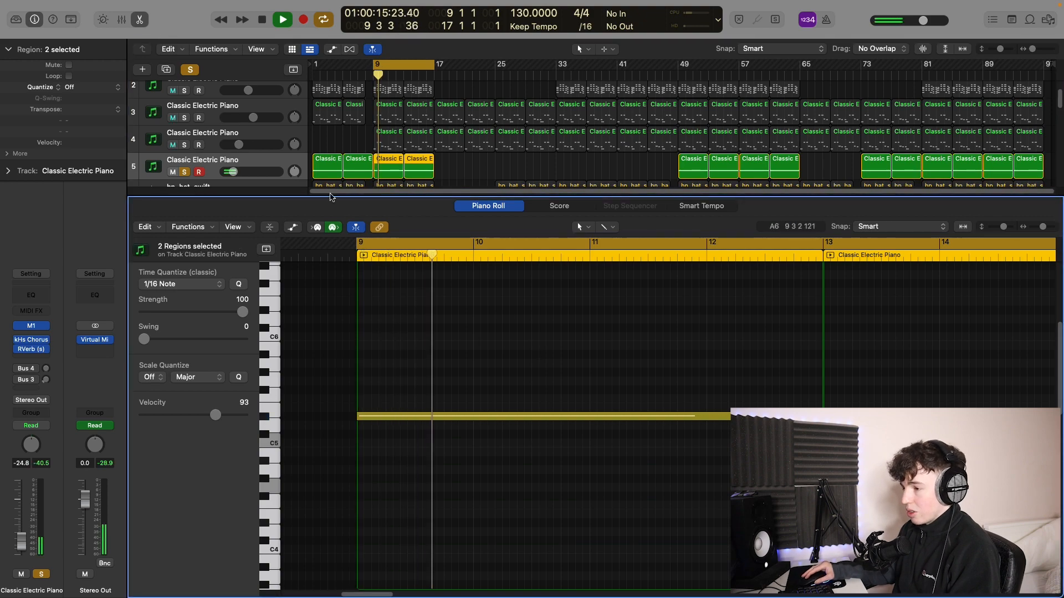
pyautogui.click(184, 144)
pyautogui.click(184, 118)
pyautogui.click(184, 91)
pyautogui.scroll(2, 269, 148)
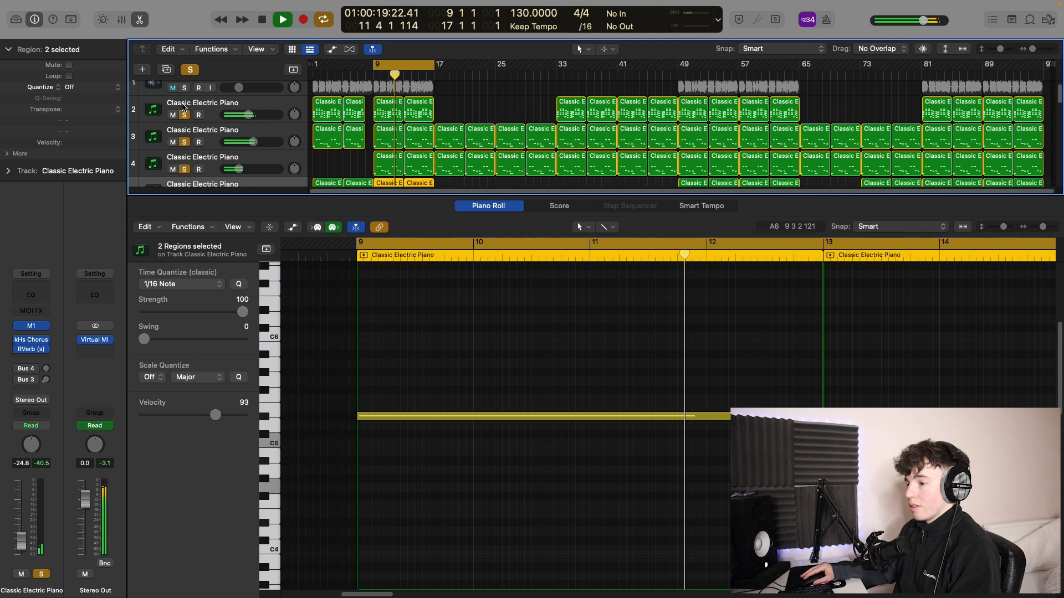
pyautogui.scroll(-2, 268, 148)
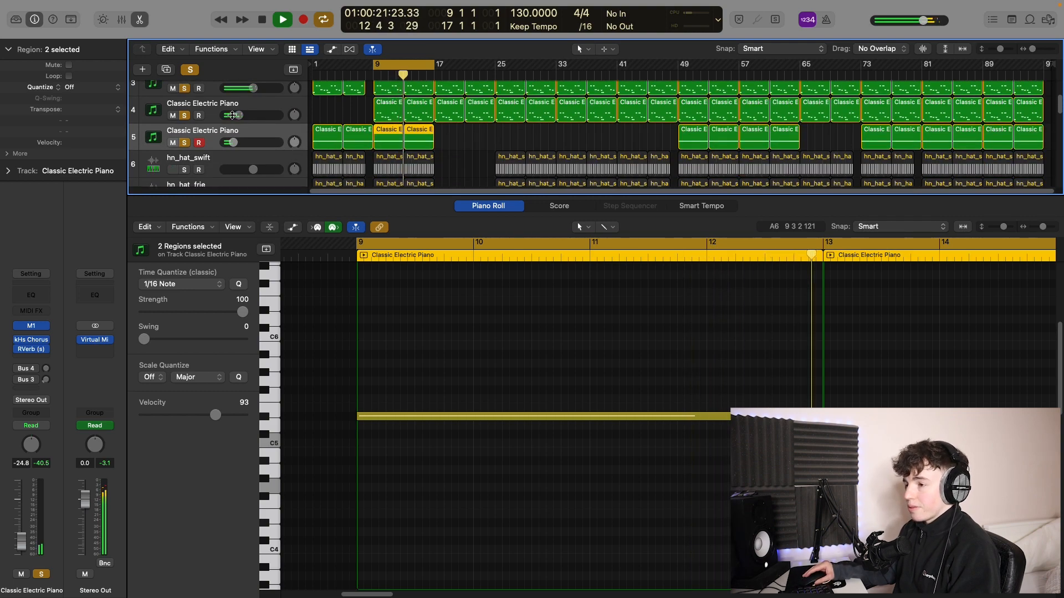
pyautogui.press('space')
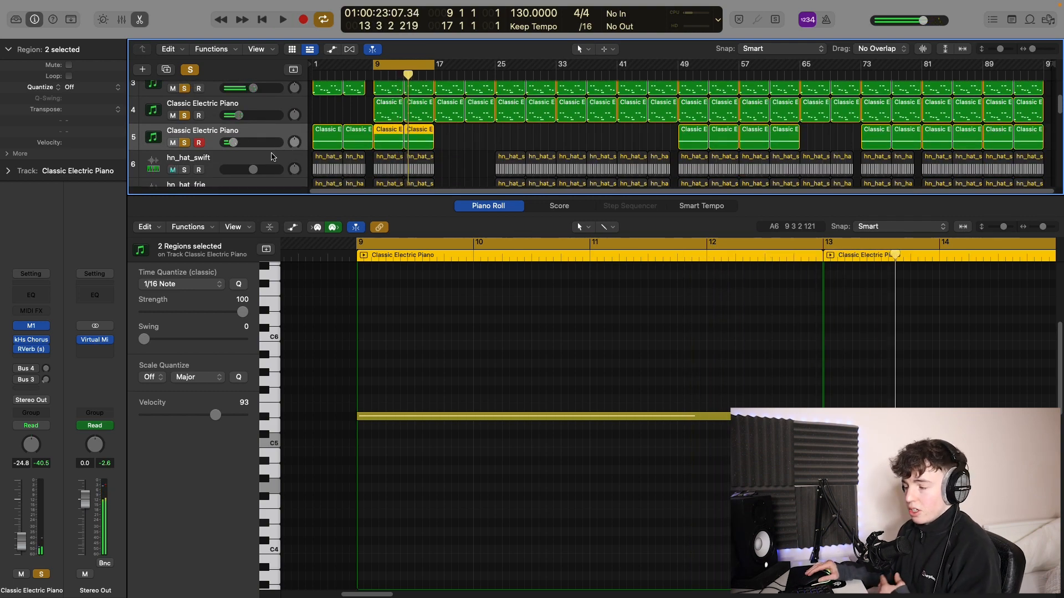
# Close the Piano Roll, clear the solos and solo the three hn_hat tracks and two hn_clap tracks, 6 to 10.
pyautogui.click(140, 16)
pyautogui.click(454, 229)
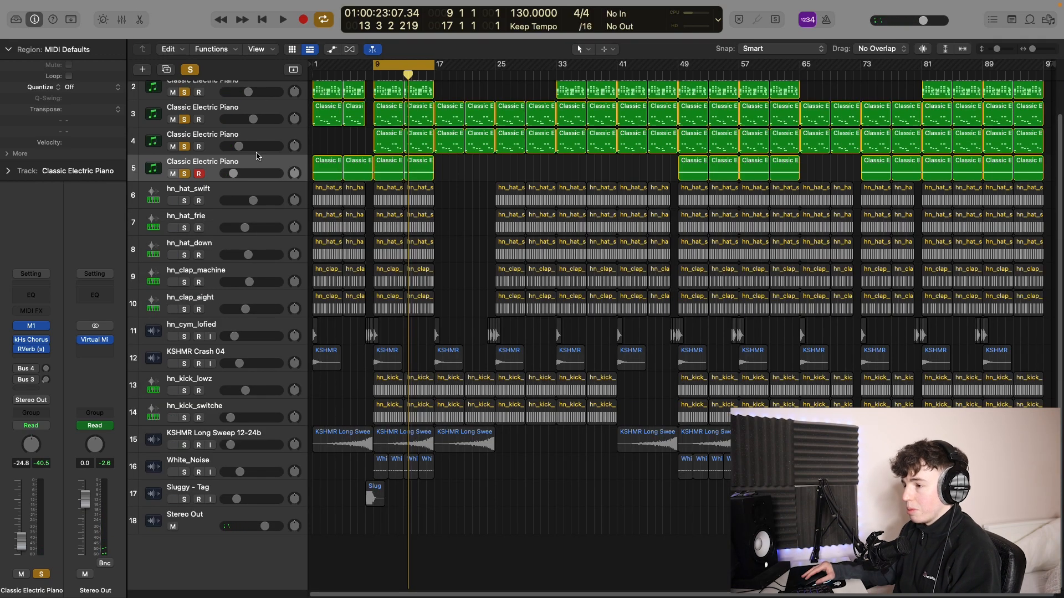
pyautogui.click(190, 69)
pyautogui.click(184, 201)
pyautogui.click(184, 228)
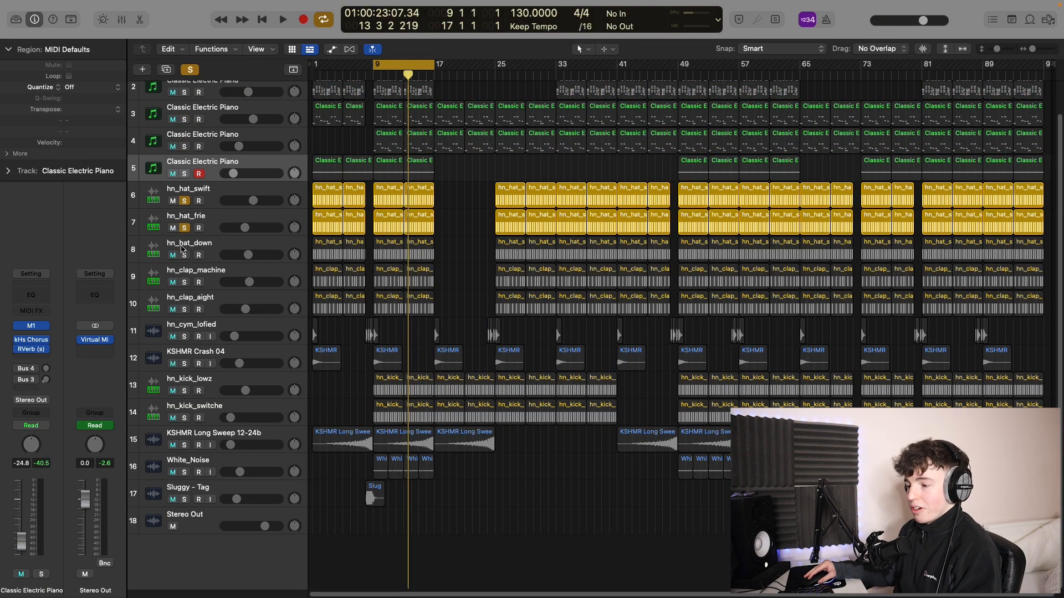
pyautogui.click(184, 255)
pyautogui.click(184, 282)
pyautogui.click(184, 309)
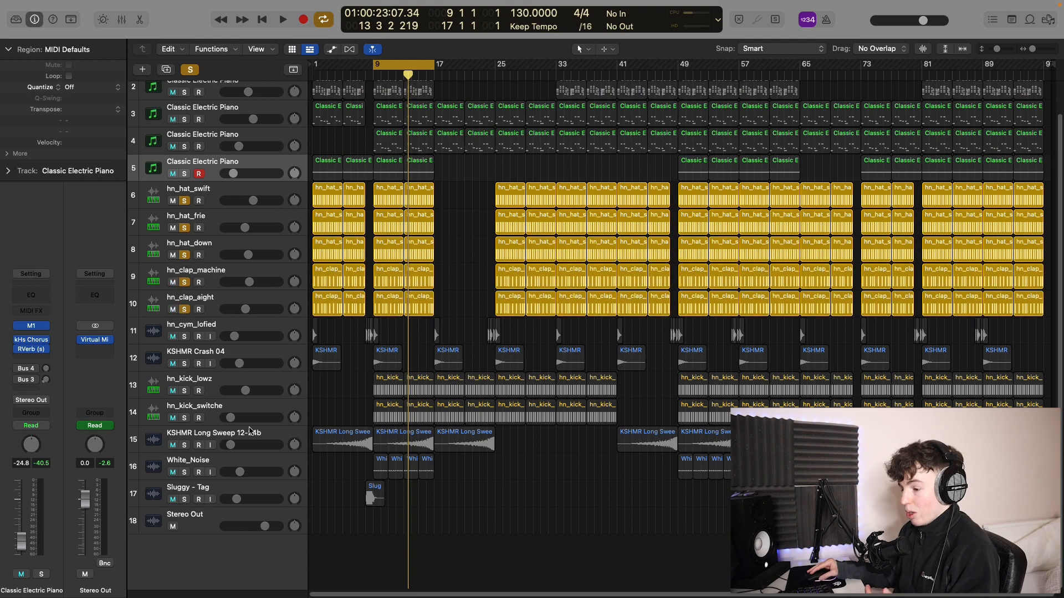
# Add hn_kick_lowz and hn_kick_switche to the solos and move both tracks directly below hn_clap_aight.
pyautogui.click(184, 391)
pyautogui.click(184, 418)
pyautogui.click(216, 413)
pyautogui.keyDown('shift'); pyautogui.click(221, 379); pyautogui.keyUp('shift')
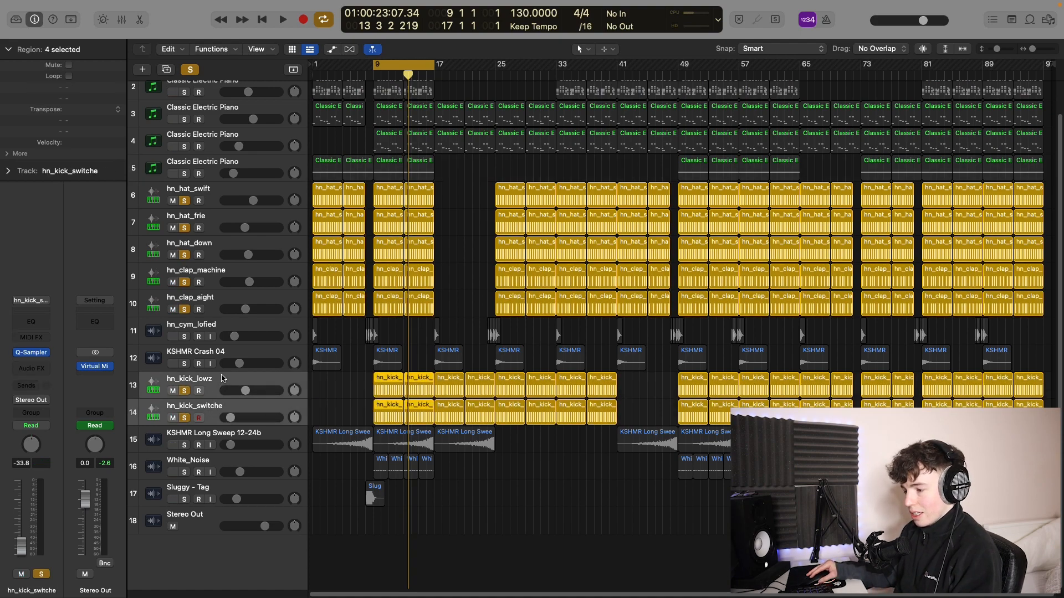
pyautogui.moveTo(221, 379); pyautogui.dragTo(219, 327)
# Play the soloed hats, claps and kicks with hn_kick_switche selected, then stop playback and close the Step Sequencer.
pyautogui.press('space')
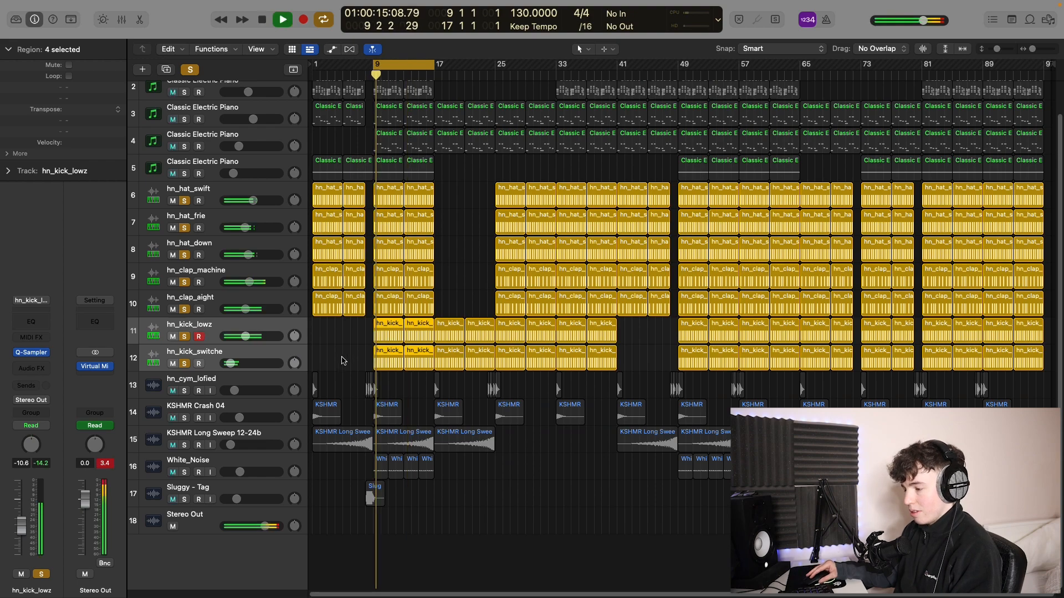
pyautogui.click(288, 353)
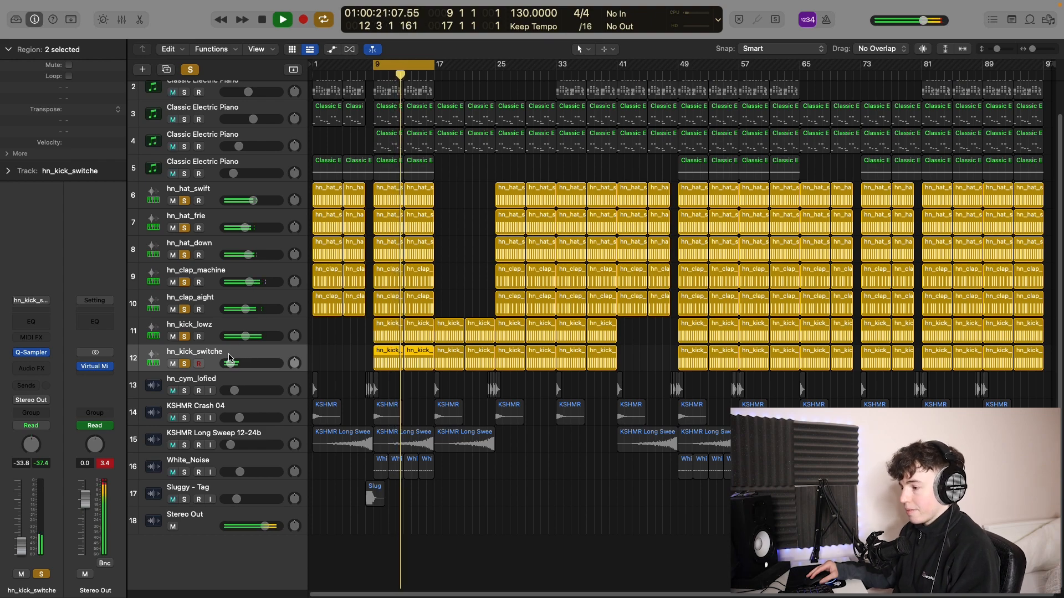
pyautogui.press('space')
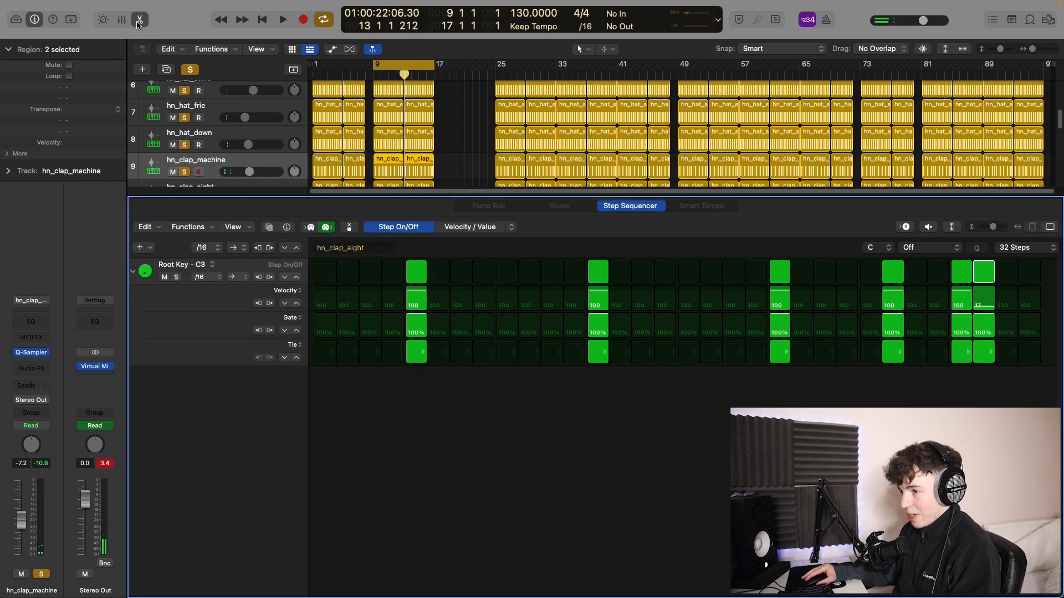
pyautogui.click(139, 22)
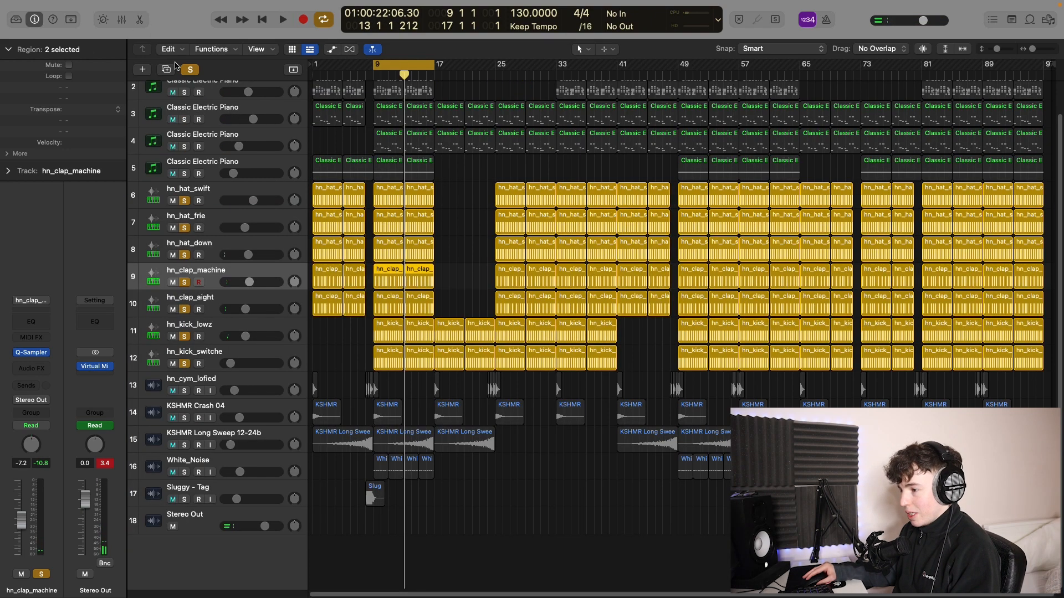
# Step through the hat, clap and kick tracks to examine each one's channel strip, then clear the region selection.
pyautogui.click(210, 247)
pyautogui.press('Up')
pyautogui.press('Up')
pyautogui.press('Down')
pyautogui.press('Down')
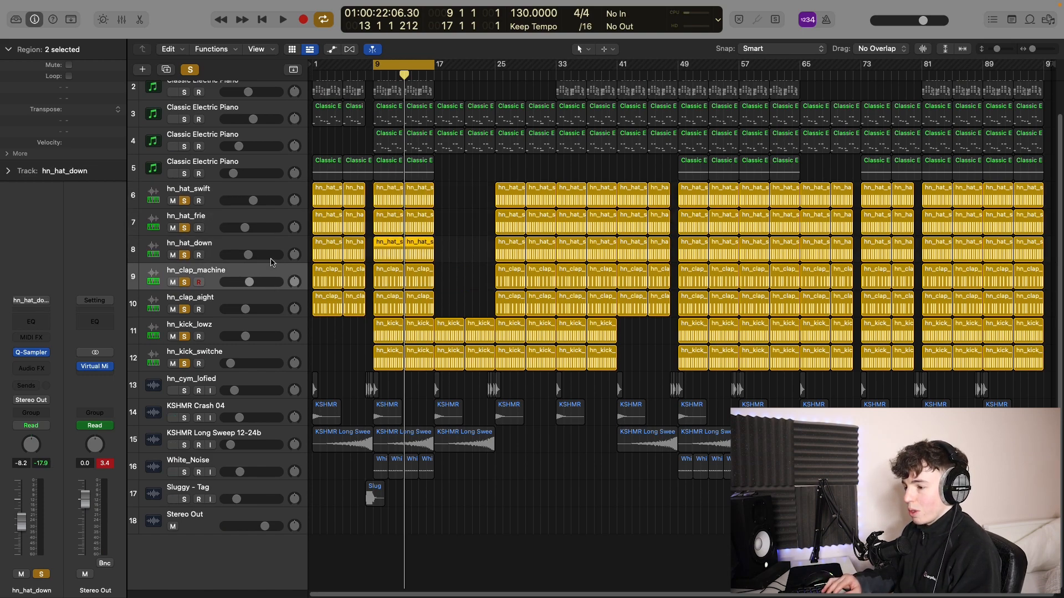
pyautogui.press('Down')
pyautogui.press('Down')
pyautogui.press('Down')
pyautogui.press('Down')
pyautogui.press('Up')
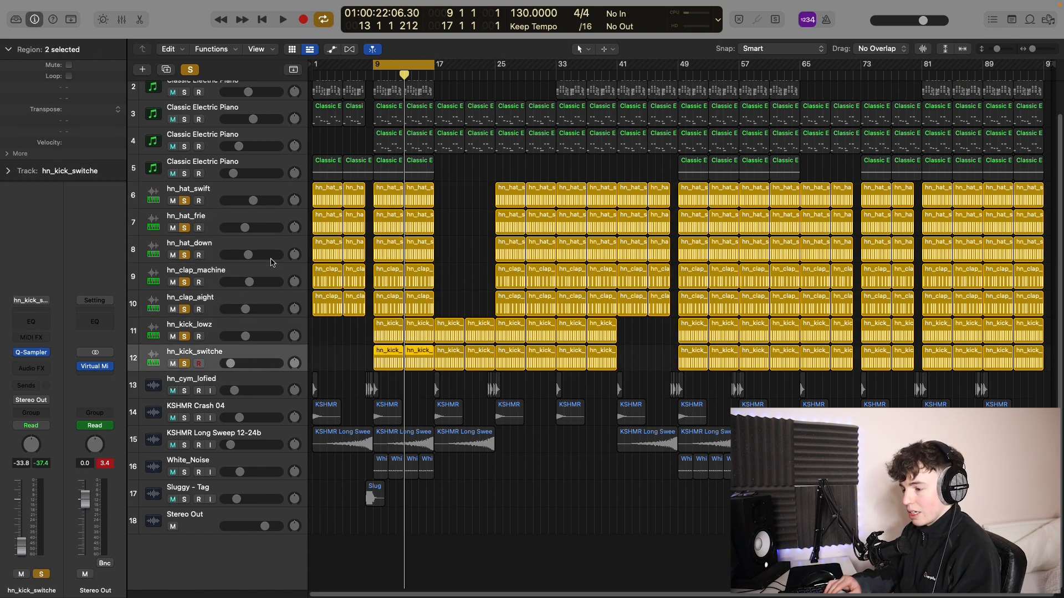
pyautogui.press('Up')
pyautogui.click(344, 366)
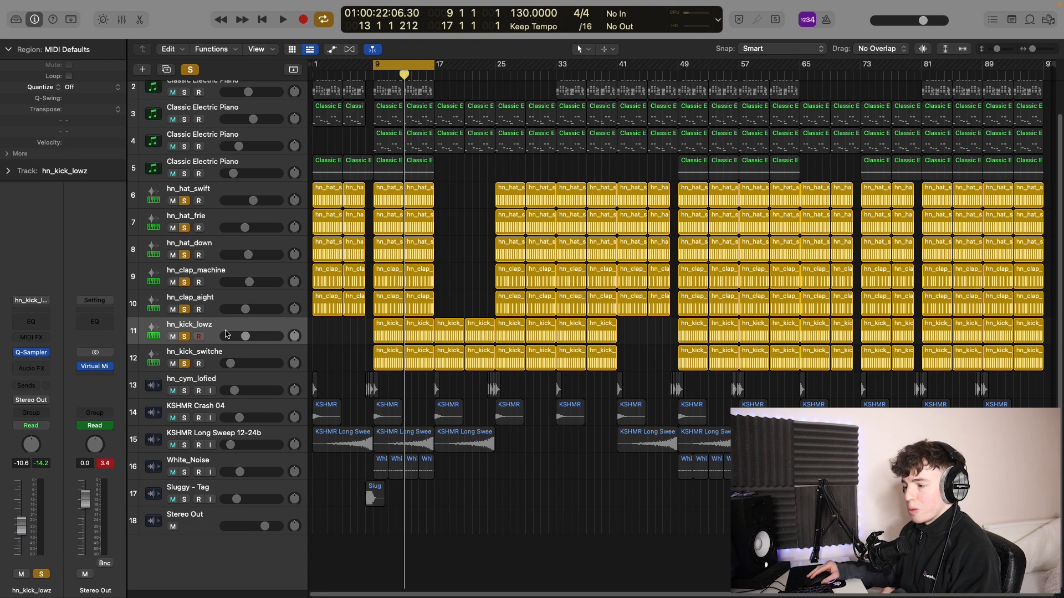
# Play the soloed drums while viewing the bar 9 clap pattern in the Step Sequencer, then stop playback.
pyautogui.press('space')
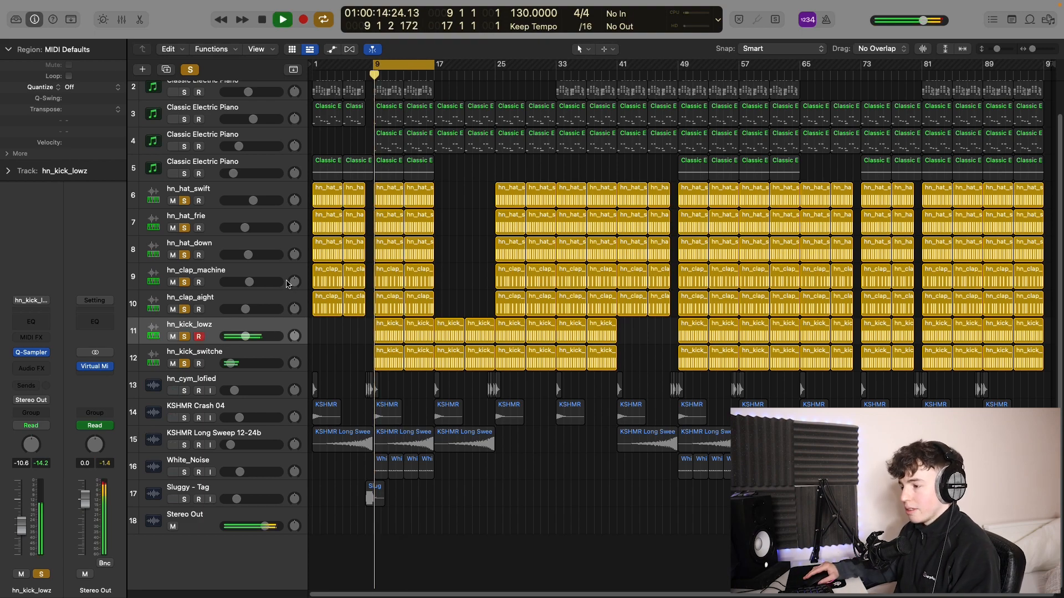
pyautogui.click(391, 284)
pyautogui.doubleClick(392, 284)
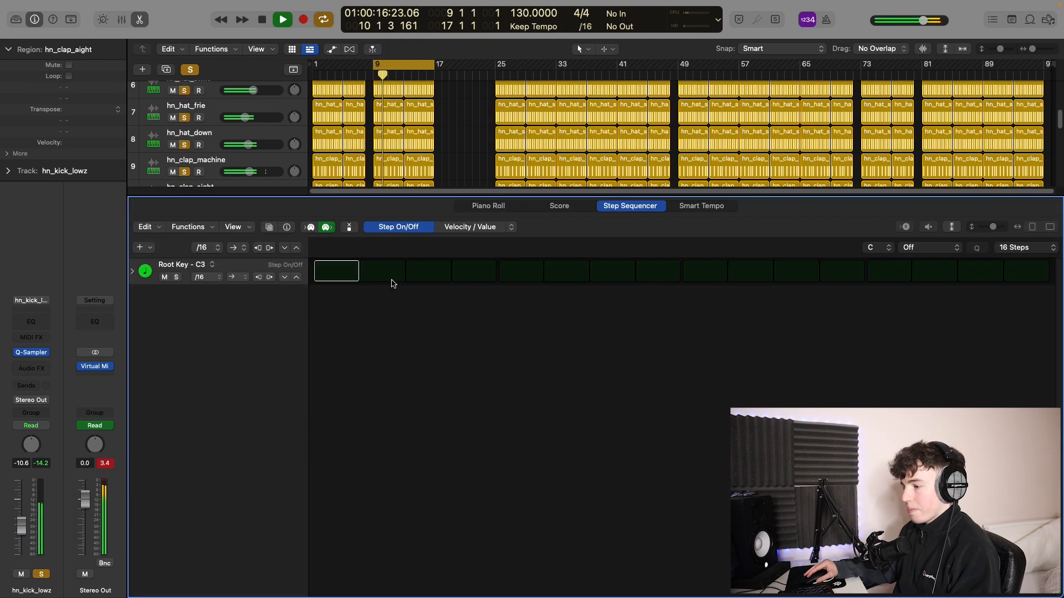
pyautogui.click(449, 159)
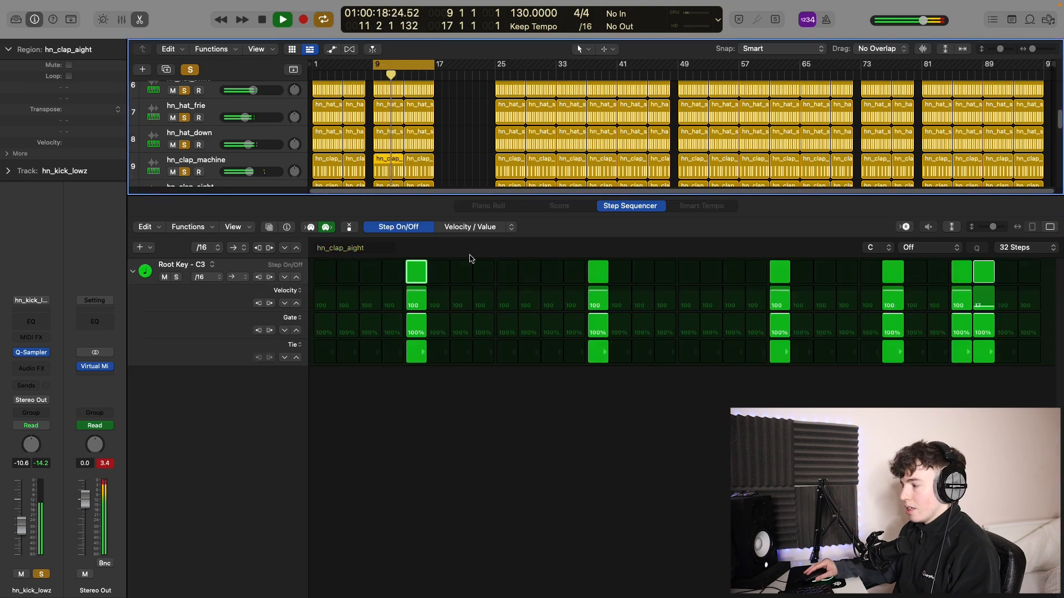
pyautogui.press('space')
pyautogui.click(576, 474)
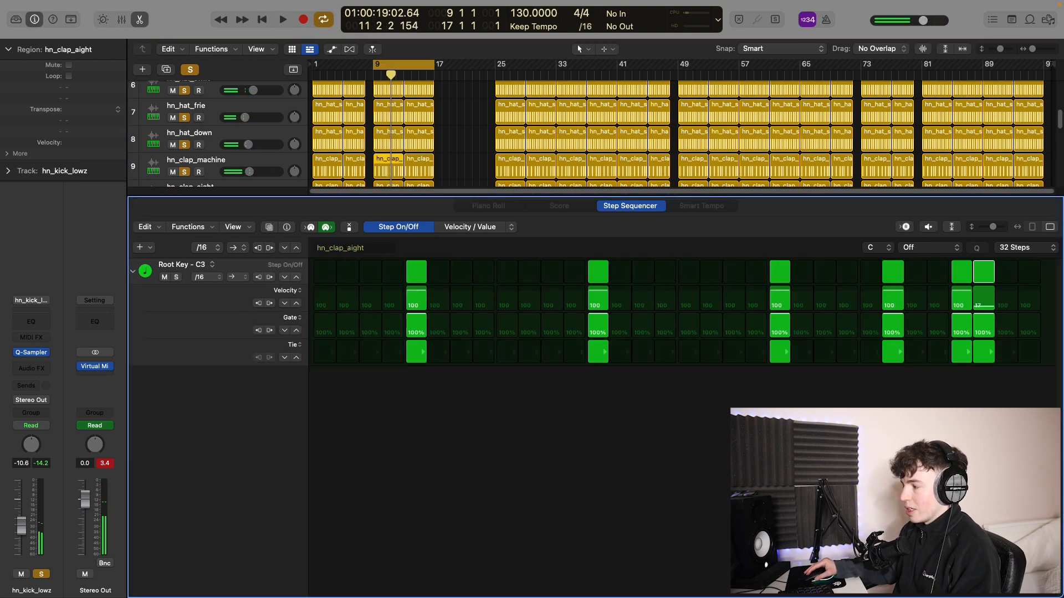
pyautogui.press('space')
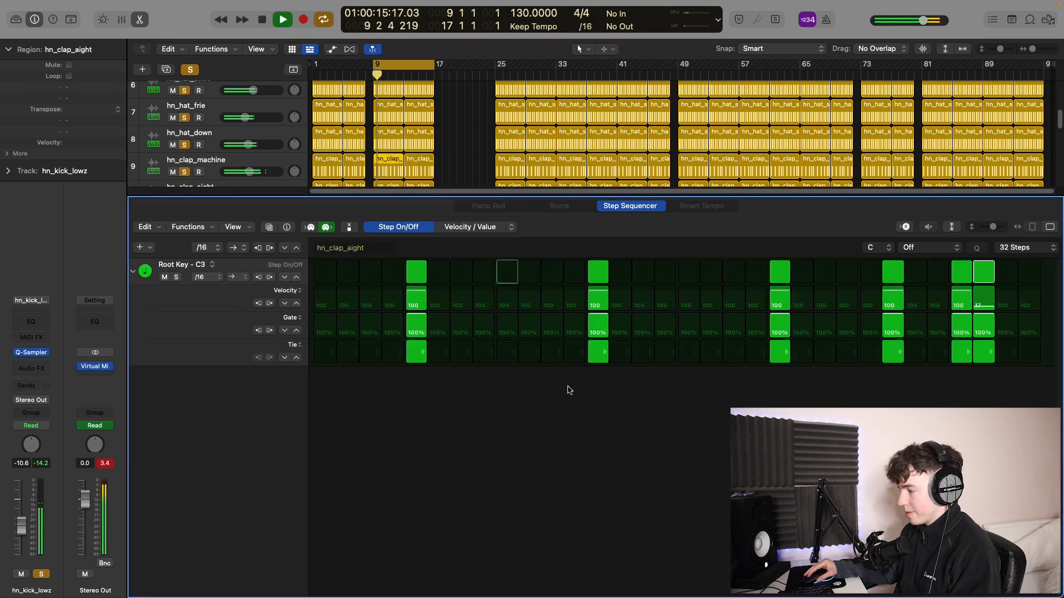
pyautogui.press('space')
# Clear all solos, solo hn_clap_machine and hn_clap_aight, and play the two clap layers alone.
pyautogui.click(194, 77)
pyautogui.click(191, 71)
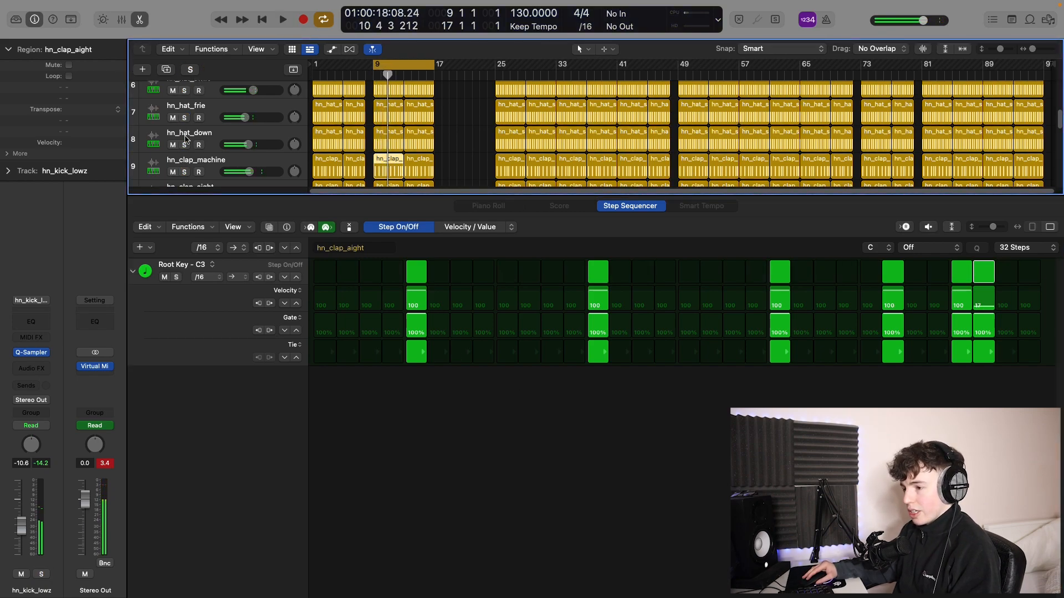
pyautogui.click(184, 173)
pyautogui.scroll(-1, 183, 176)
pyautogui.click(184, 178)
pyautogui.press('space')
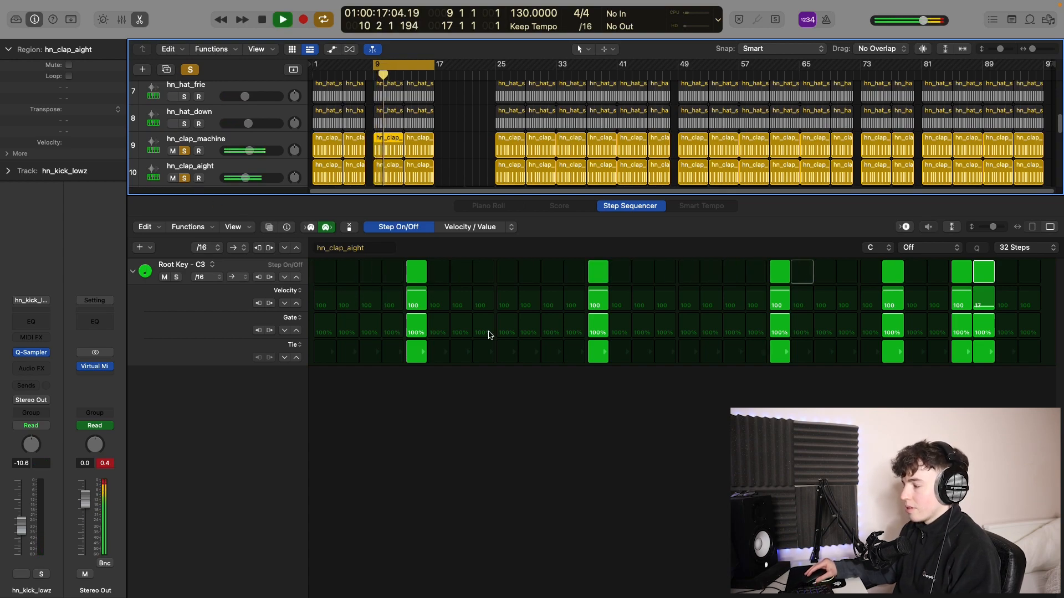
pyautogui.press('space')
# Clear the clap solos, close the Step Sequencer and deselect the clap region.
pyautogui.click(192, 69)
pyautogui.click(142, 21)
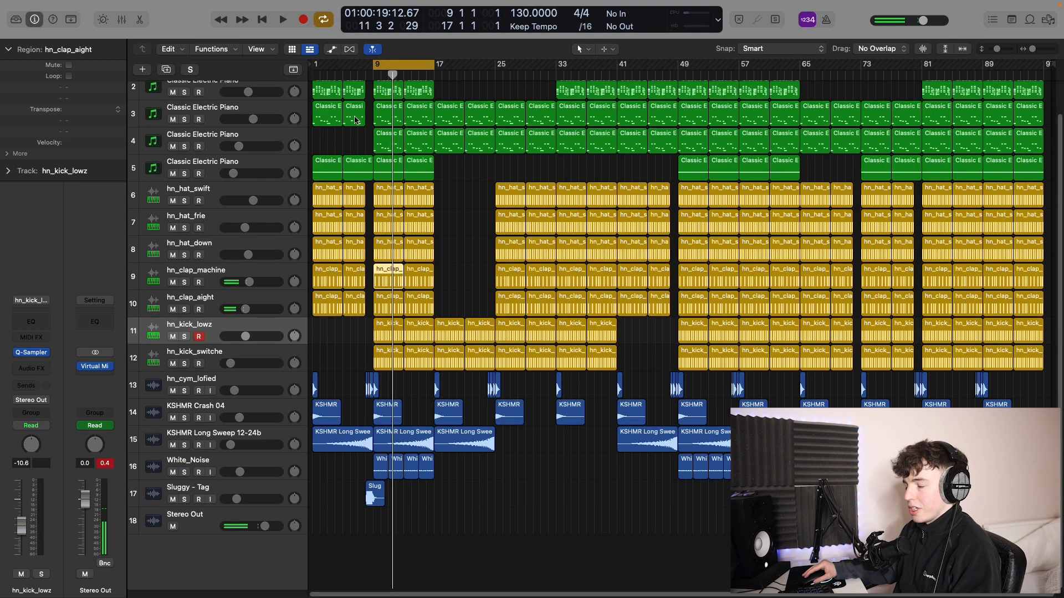
pyautogui.click(480, 279)
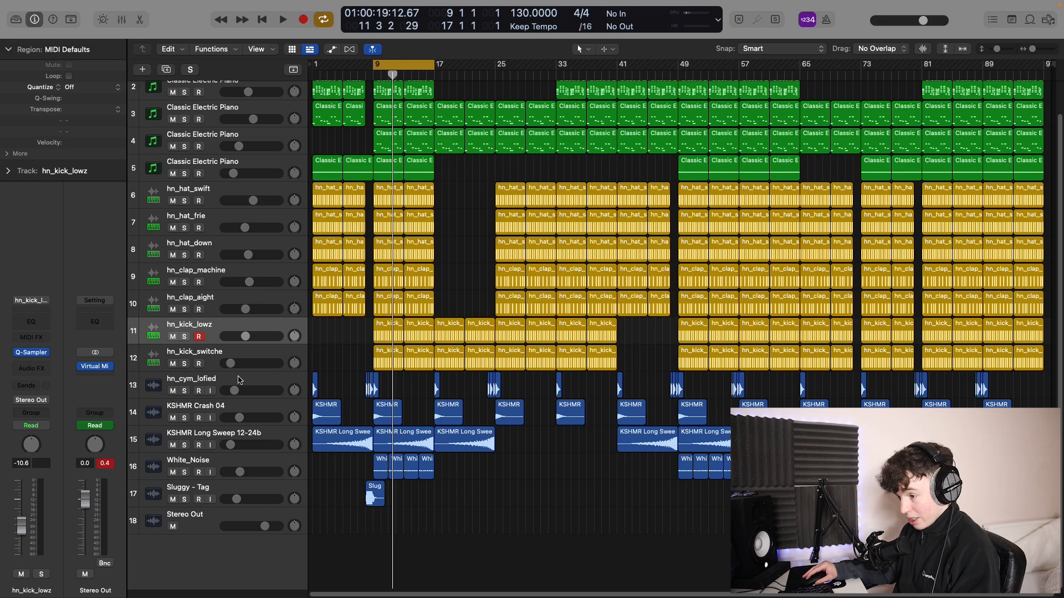
# Turn off cycle mode, solo hn_cym_lofied and play the cymbal hits leading into bar 9.
pyautogui.press('c')
pyautogui.click(185, 391)
pyautogui.press('space')
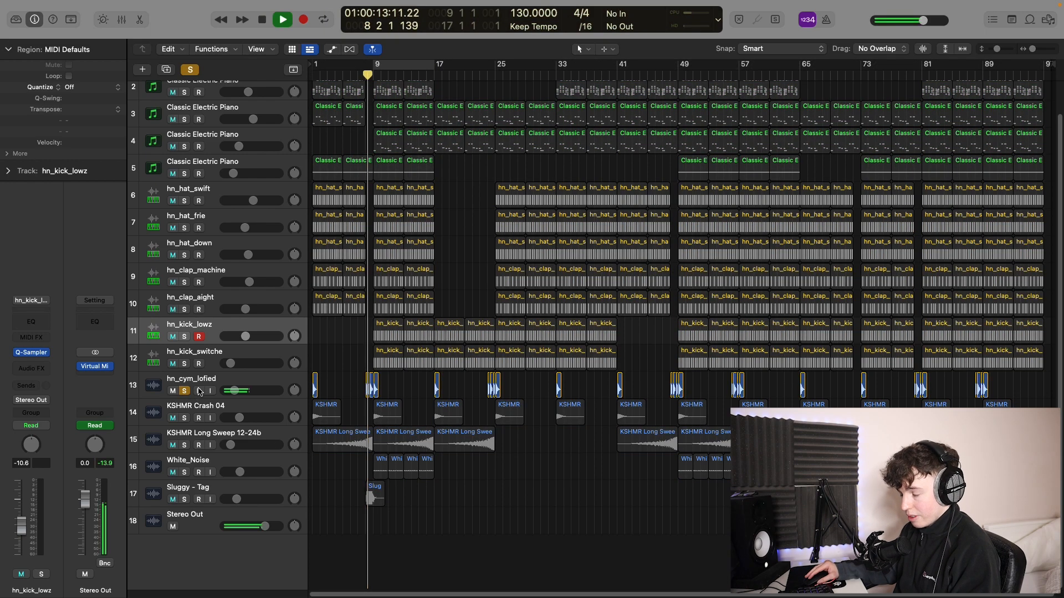
pyautogui.press('space')
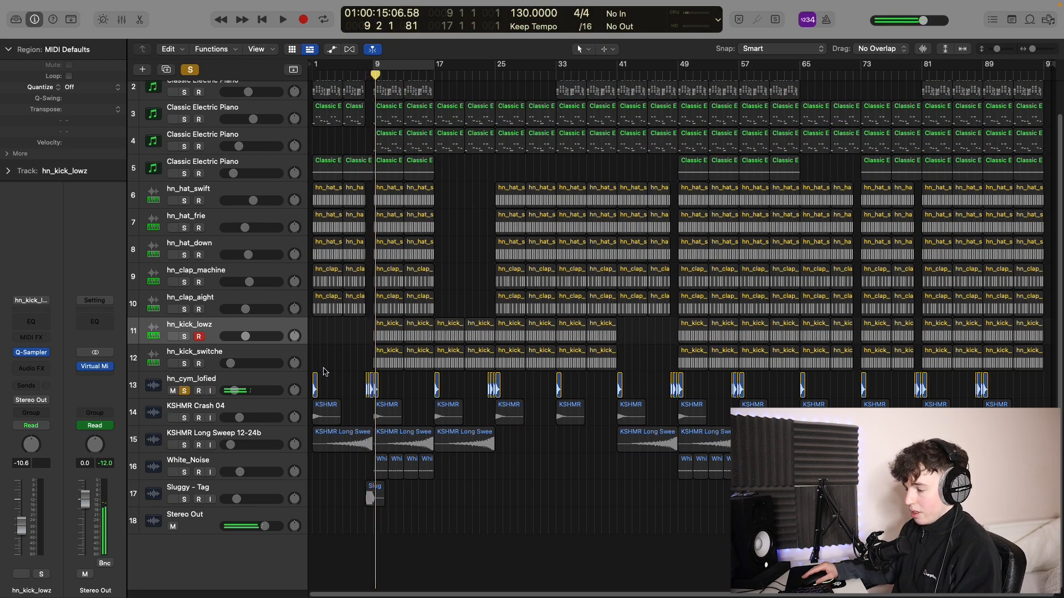
# Zoom in on the hn_cym_lofied hits around bar 9 and replay them from bar 8.
pyautogui.press('super+Right')
pyautogui.press('super+Right')
pyautogui.press('super+Right')
pyautogui.press('super+Right')
pyautogui.click(336, 74)
pyautogui.hscroll(-2, 455, 374)
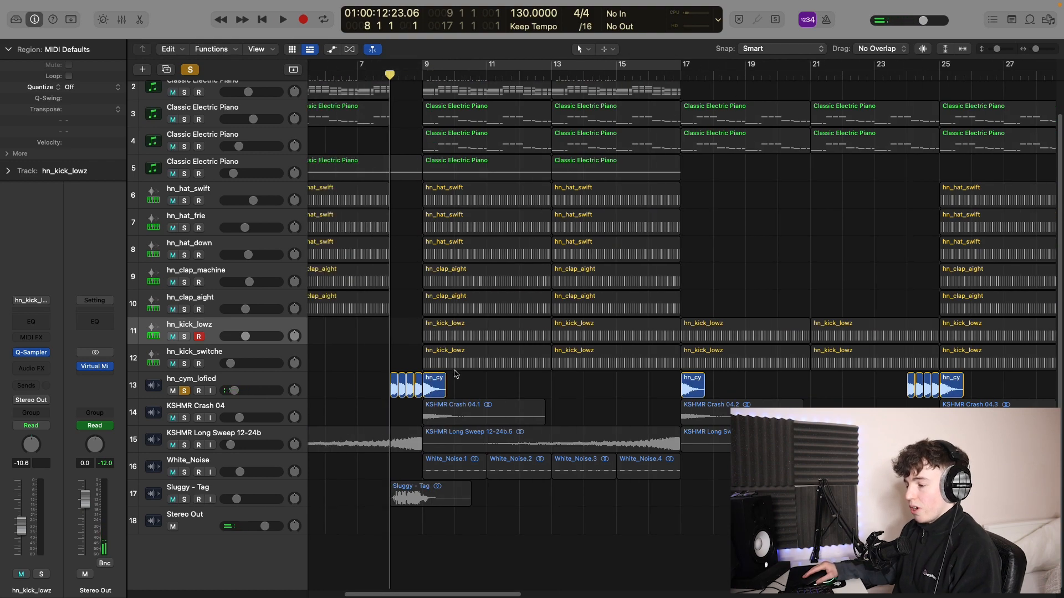
pyautogui.press('space')
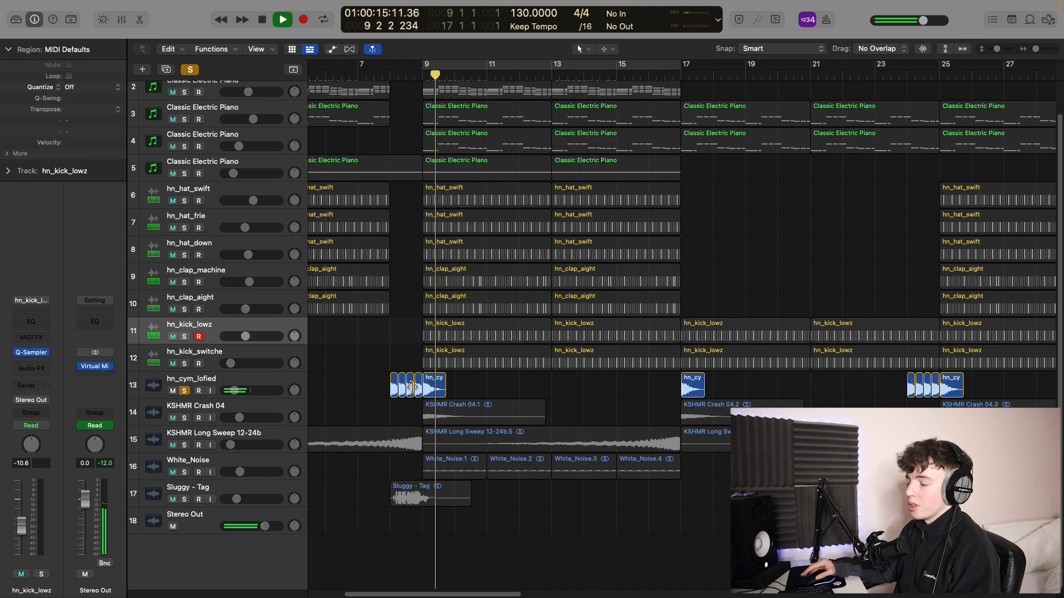
pyautogui.press('space')
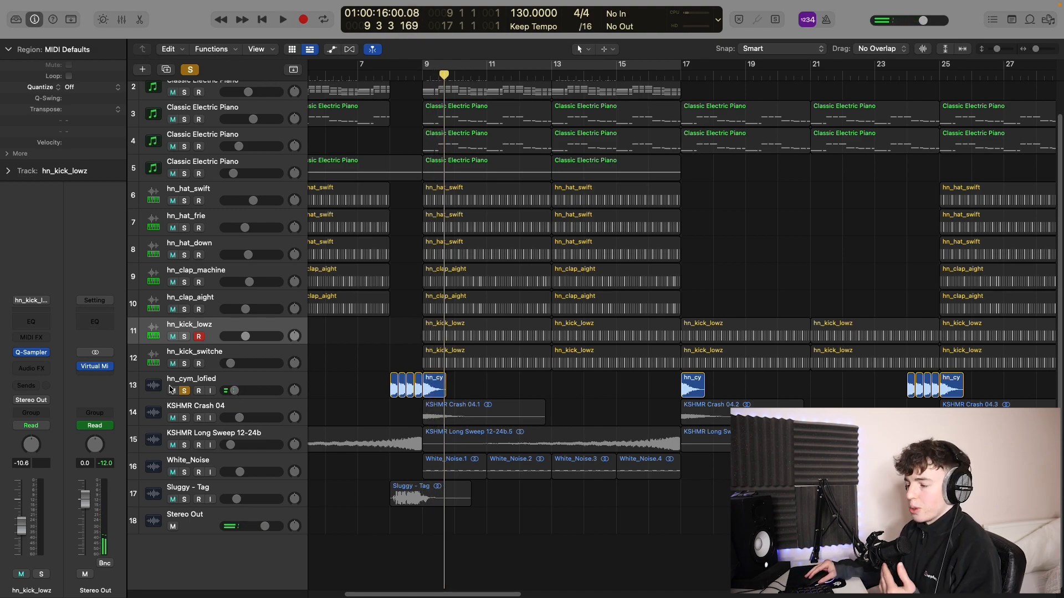
# Solo KSHMR Crash 04 together with hn_cym_lofied and play both through bar 9.
pyautogui.click(183, 390)
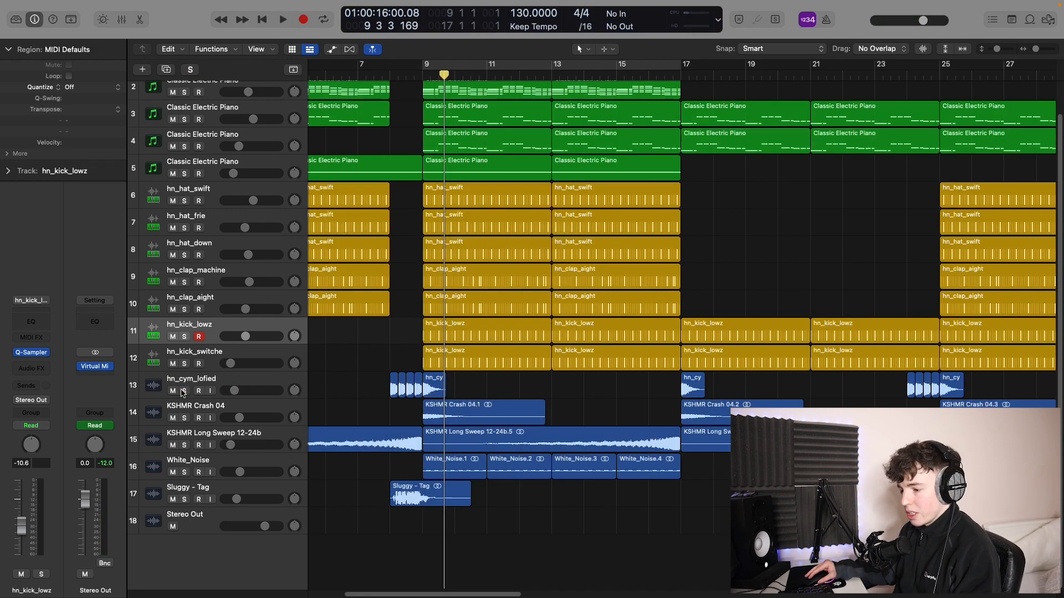
pyautogui.click(183, 391)
pyautogui.click(184, 418)
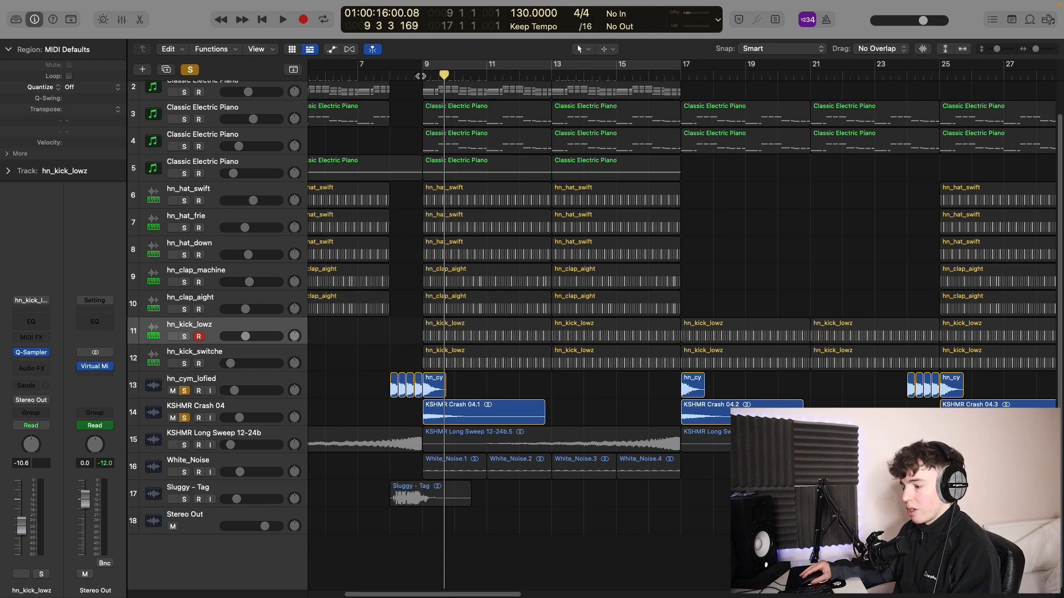
pyautogui.press('space')
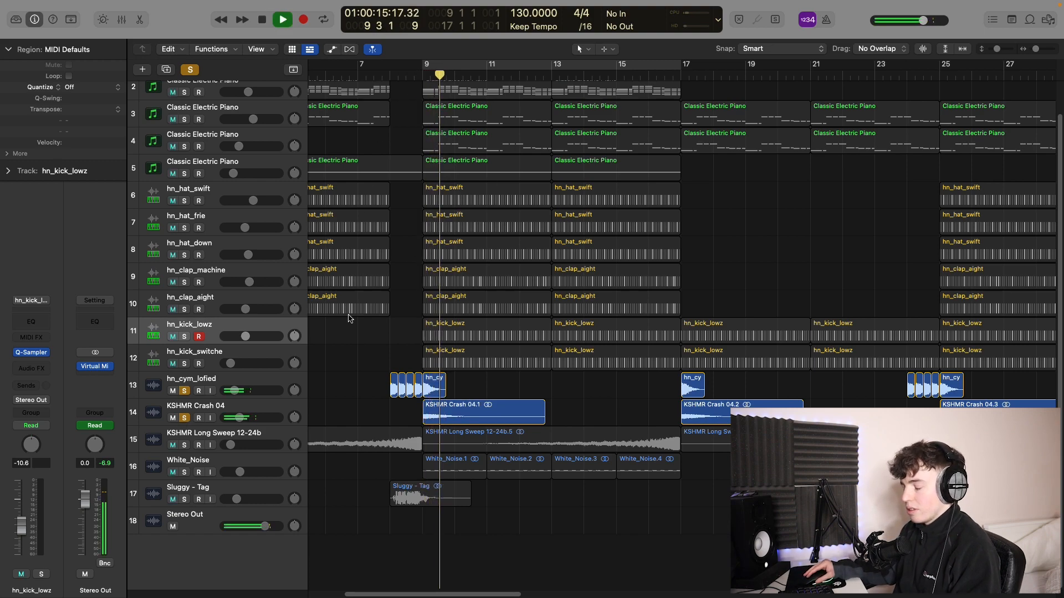
pyautogui.hscroll(-3, 350, 384)
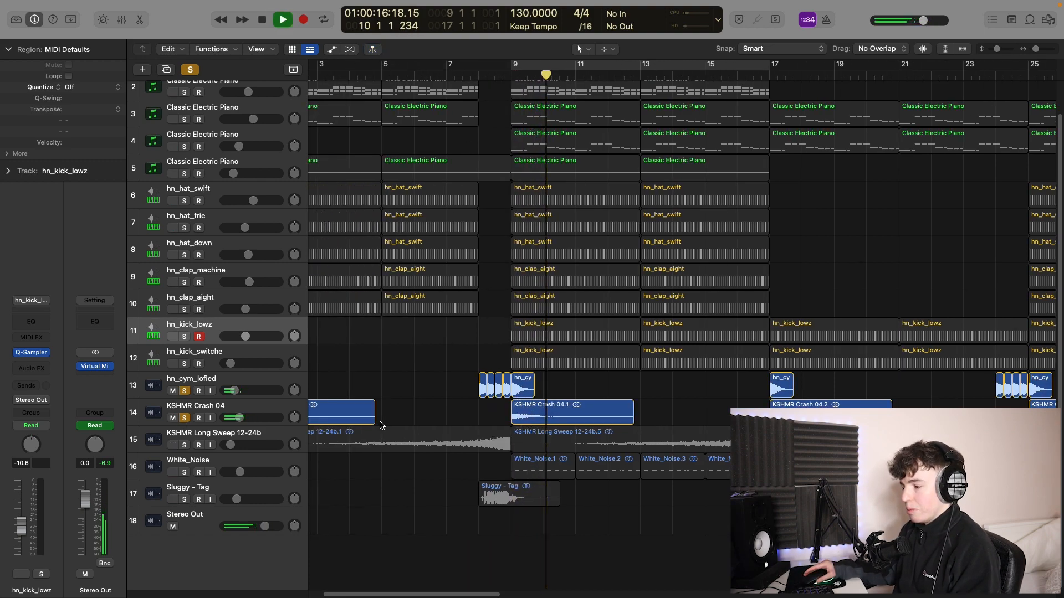
pyautogui.press('space')
# Add KSHMR Long Sweep 12-24b to the solos and play from bar 5 through the transition into bar 9.
pyautogui.click(184, 445)
pyautogui.click(390, 68)
pyautogui.press('space')
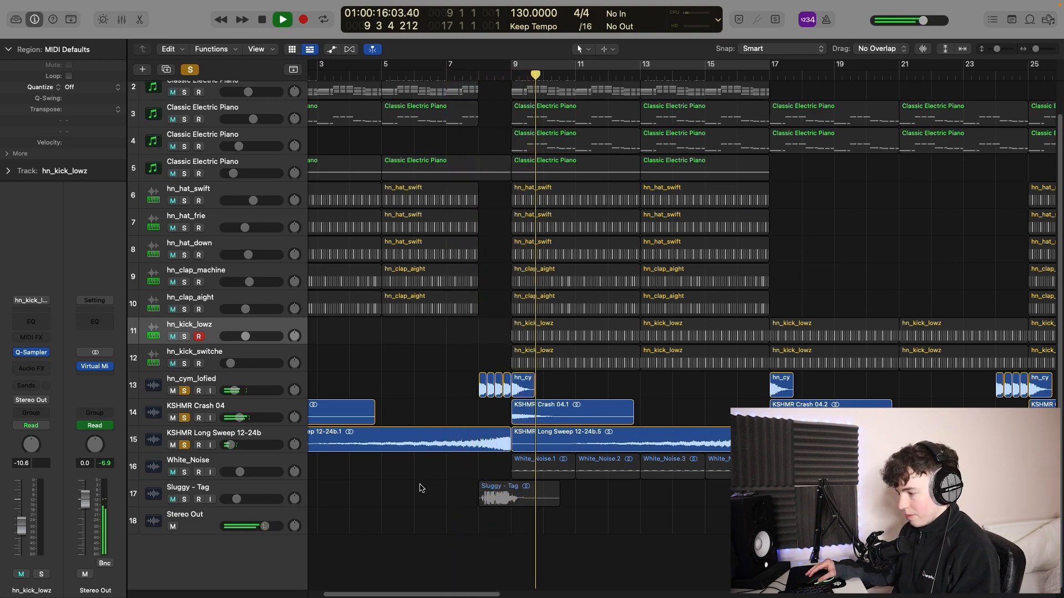
pyautogui.press('space')
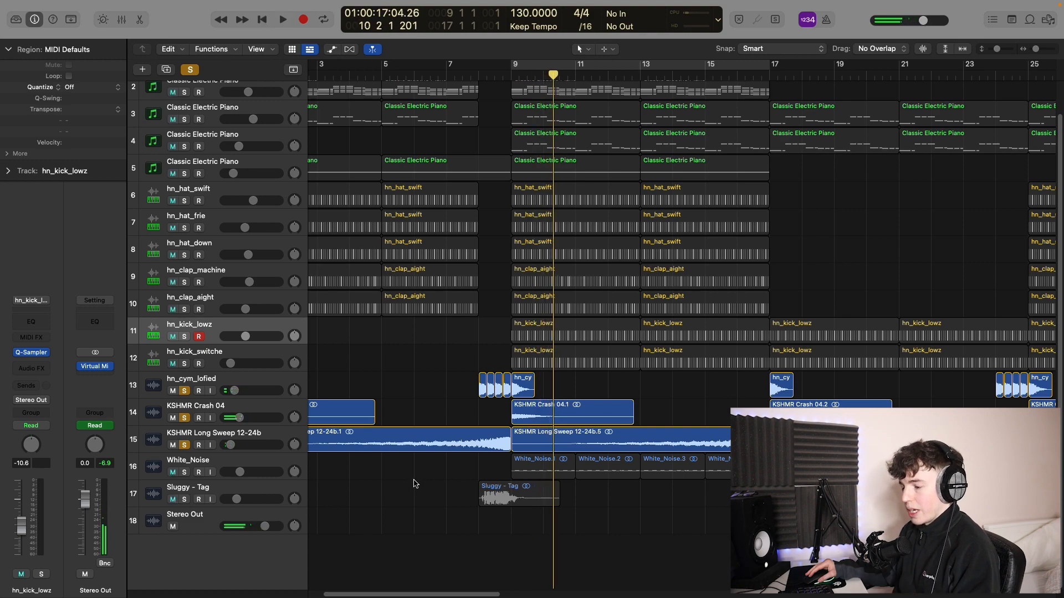
# Turn cycle mode back on for bars 9 to 17 and unsolo the sweep, crash and cymbal tracks.
pyautogui.click(219, 410)
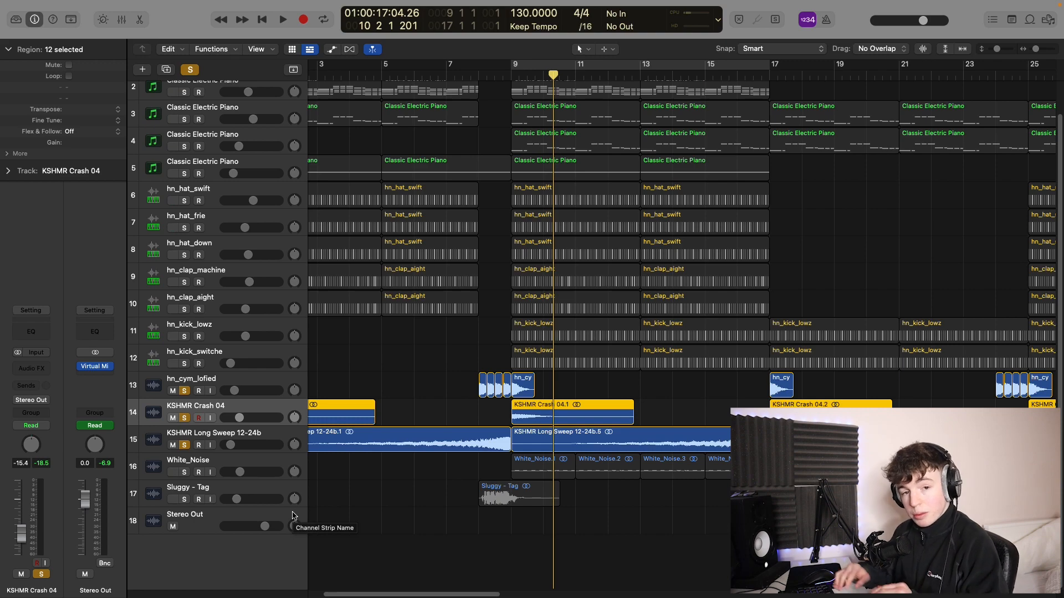
pyautogui.click(384, 501)
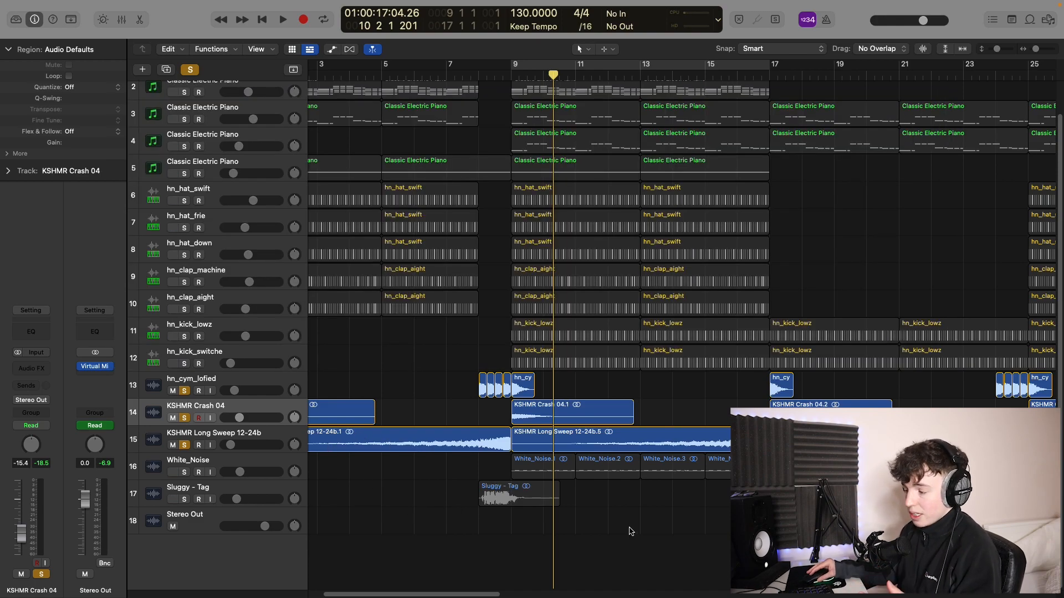
pyautogui.click(537, 62)
pyautogui.click(185, 445)
pyautogui.click(184, 418)
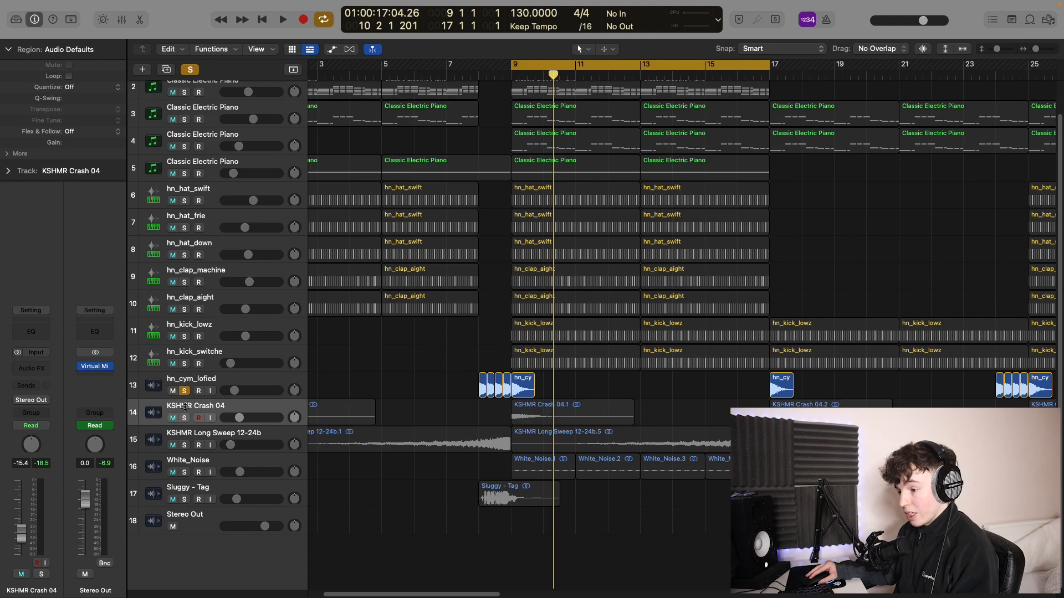
pyautogui.click(184, 391)
# Solo the White_Noise track, play it within the cycle range, then stop playback and unsolo it.
pyautogui.click(202, 460)
pyautogui.press('s')
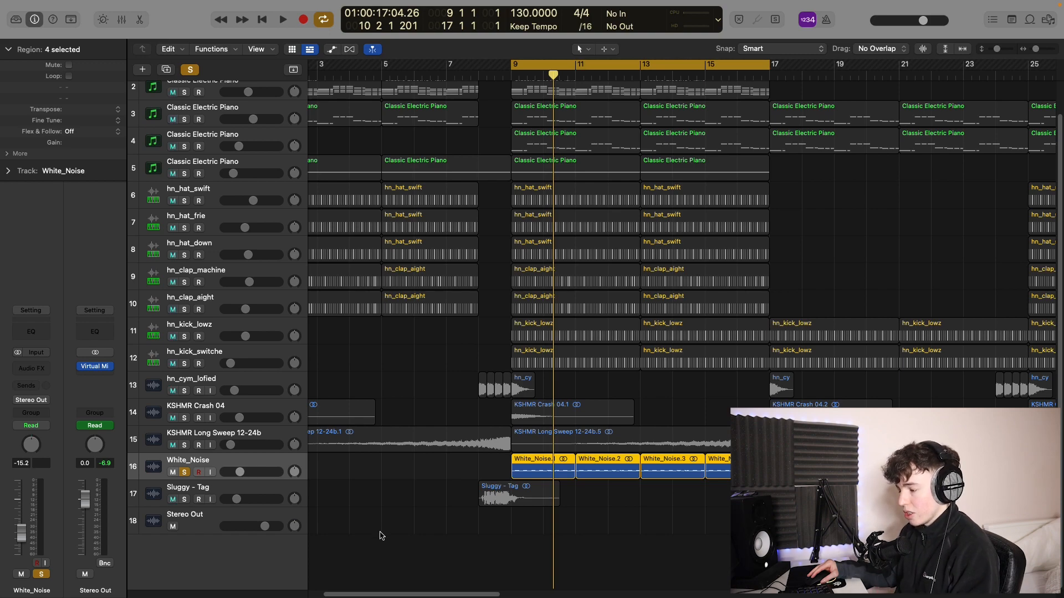
pyautogui.press('space')
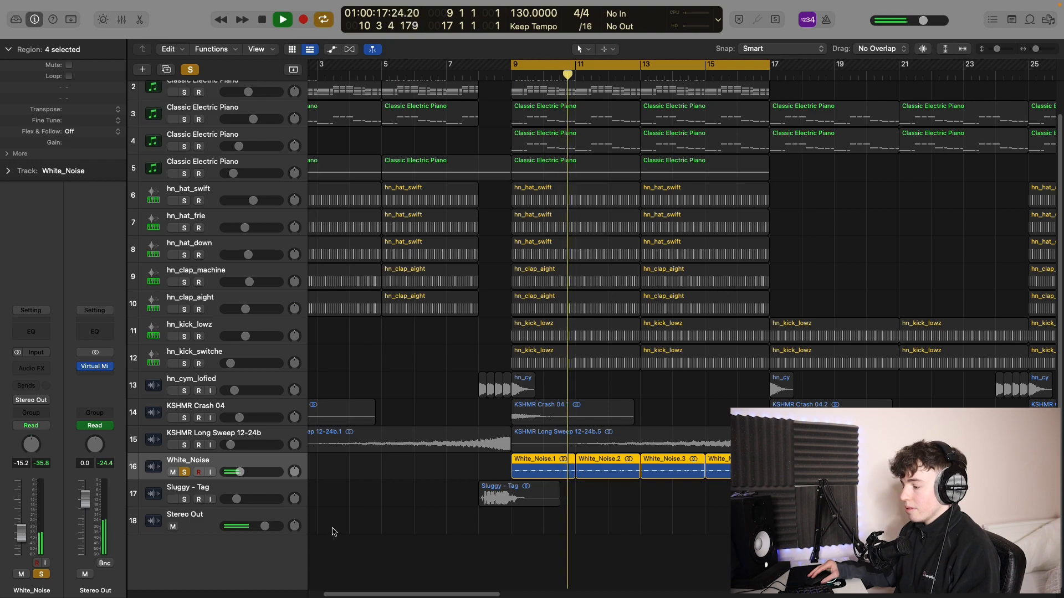
pyautogui.press('space')
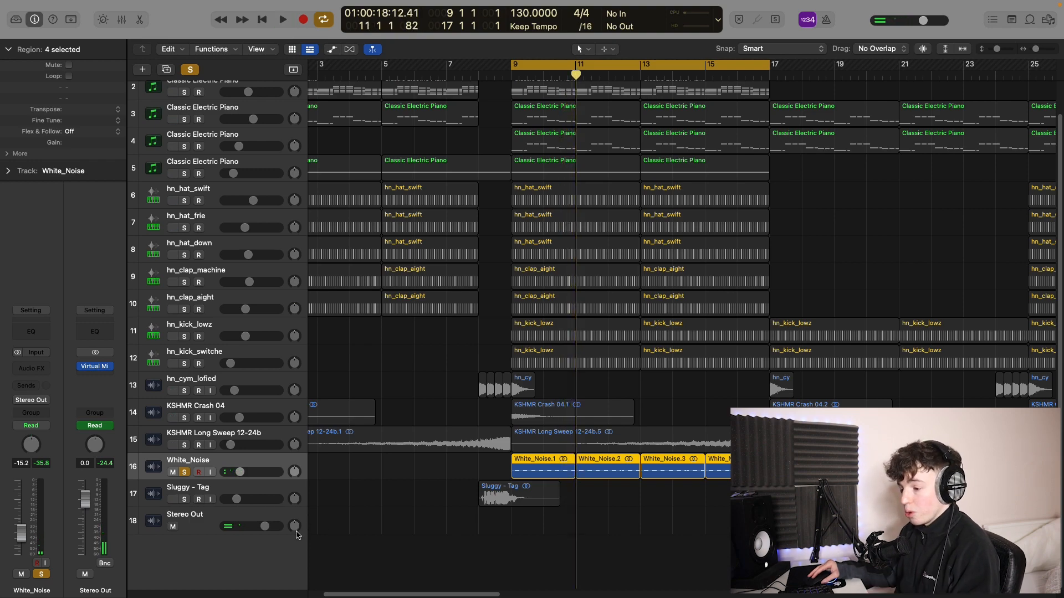
pyautogui.click(184, 472)
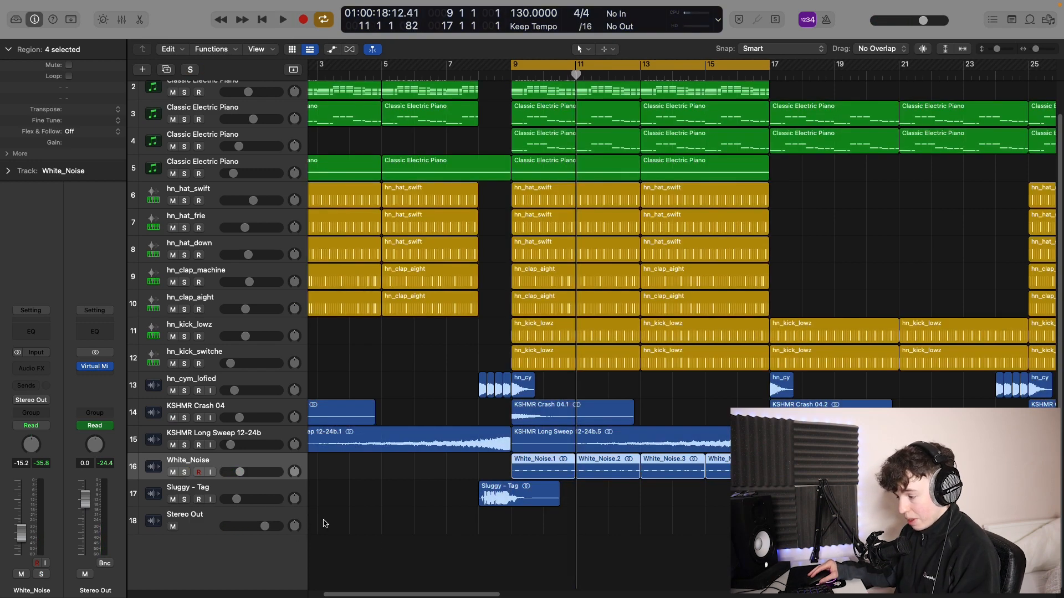
# Play the full mix within the cycle range, comparing it with the White_Noise track muted and unmuted.
pyautogui.click(380, 546)
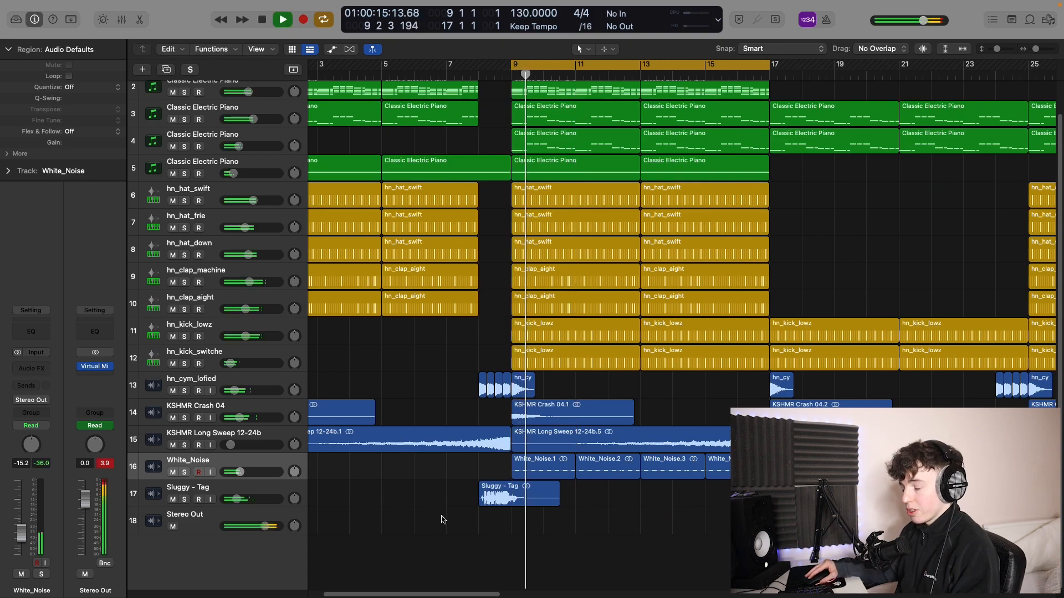
pyautogui.press('space')
pyautogui.hotkey('ctrl', 'm')
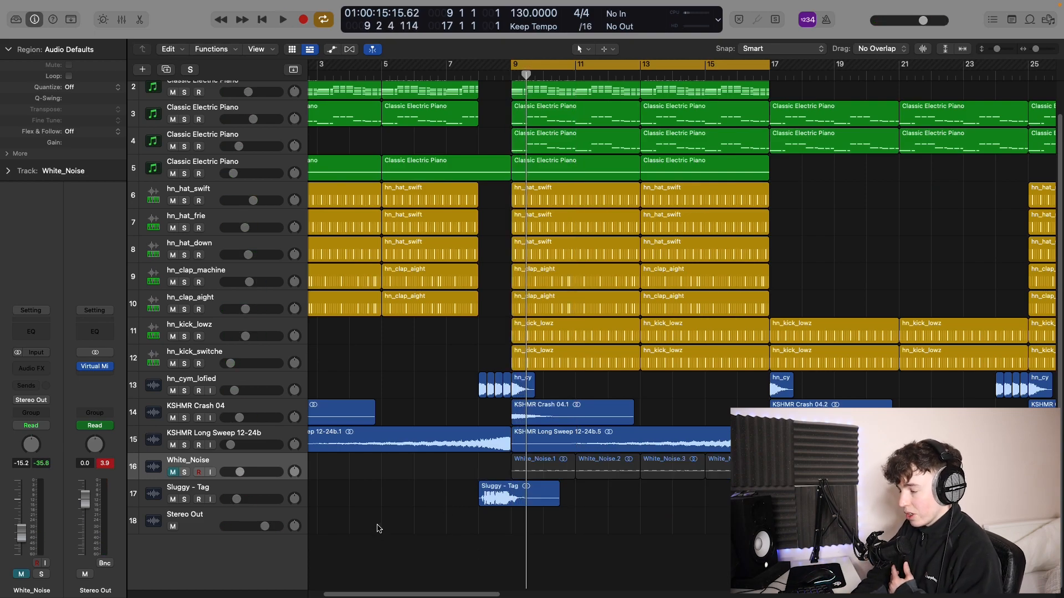
pyautogui.press('space')
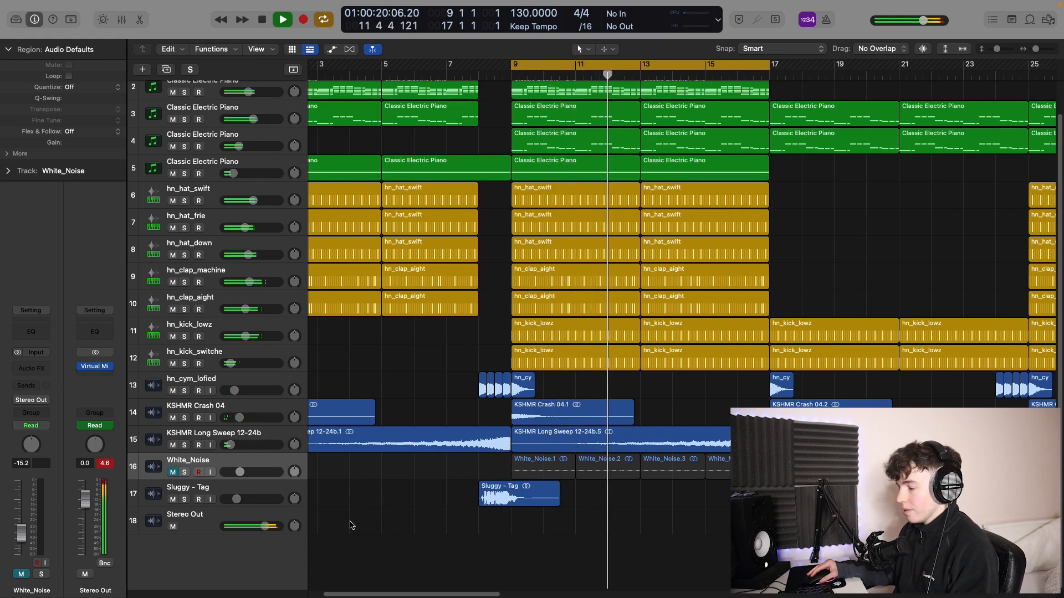
pyautogui.press('space')
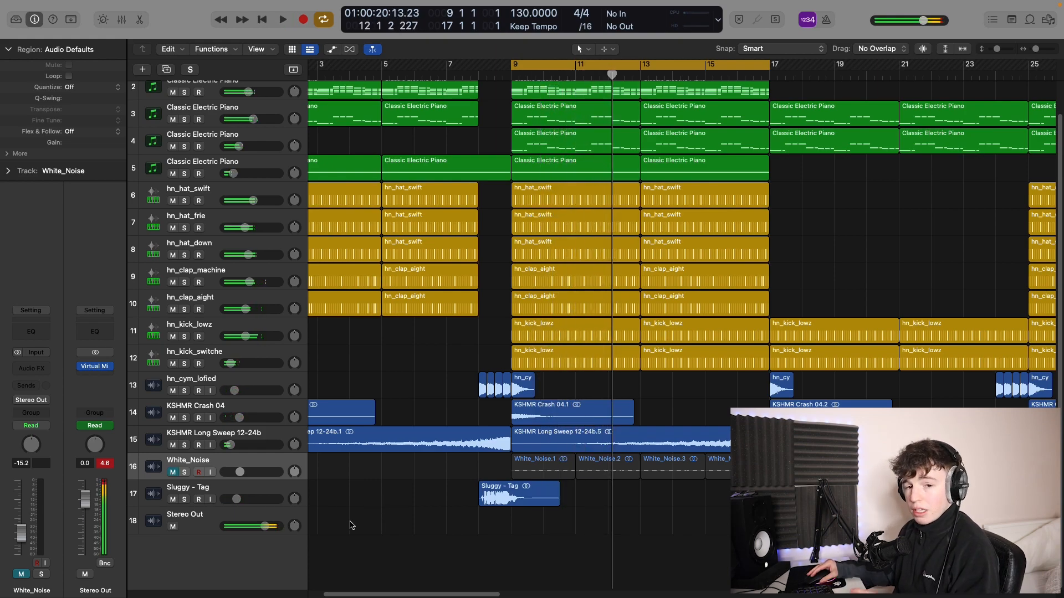
pyautogui.click(171, 474)
pyautogui.press('space')
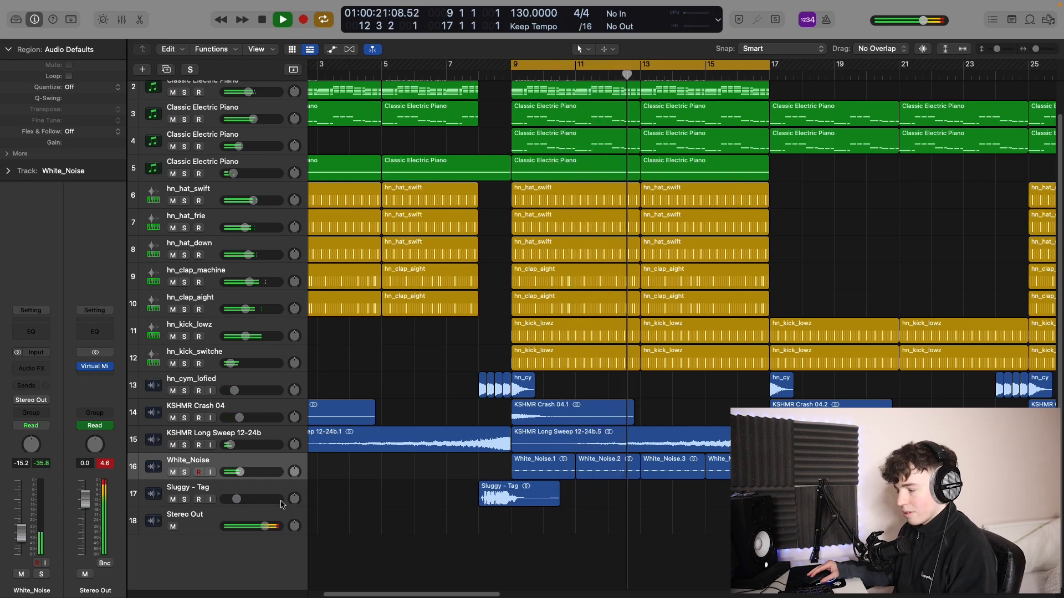
# Turn off cycle mode and play on past bar 17 into the next section before stopping playback.
pyautogui.press('c')
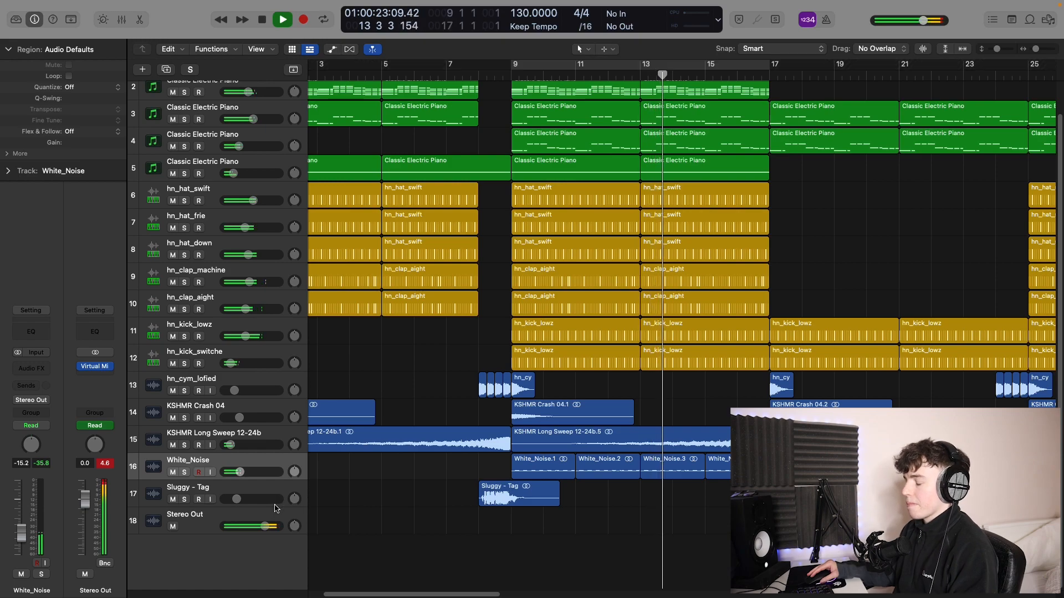
pyautogui.hscroll(5, 643, 510)
pyautogui.hscroll(2, 659, 504)
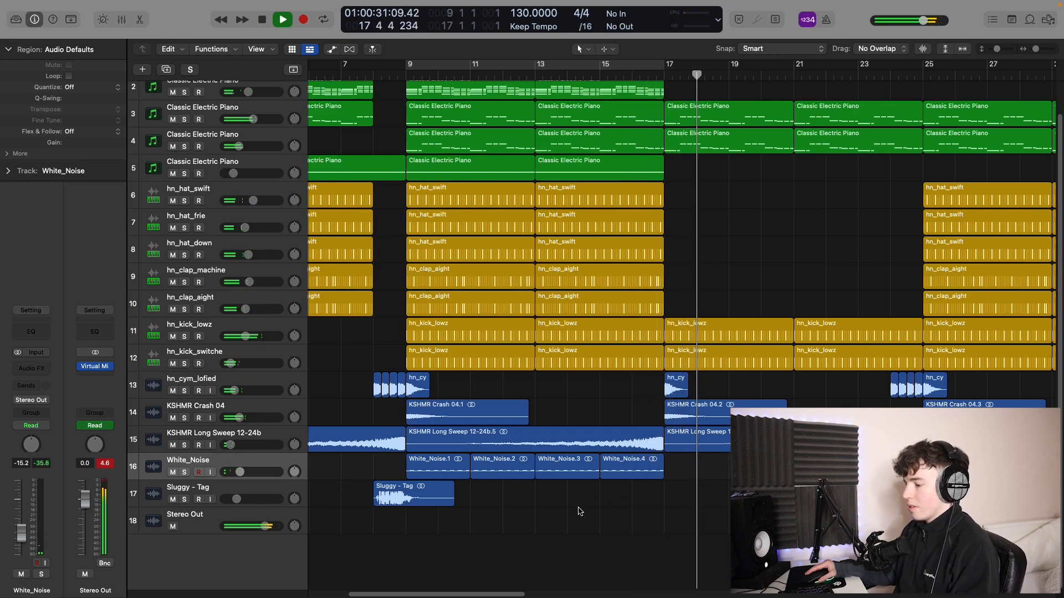
pyautogui.press('space')
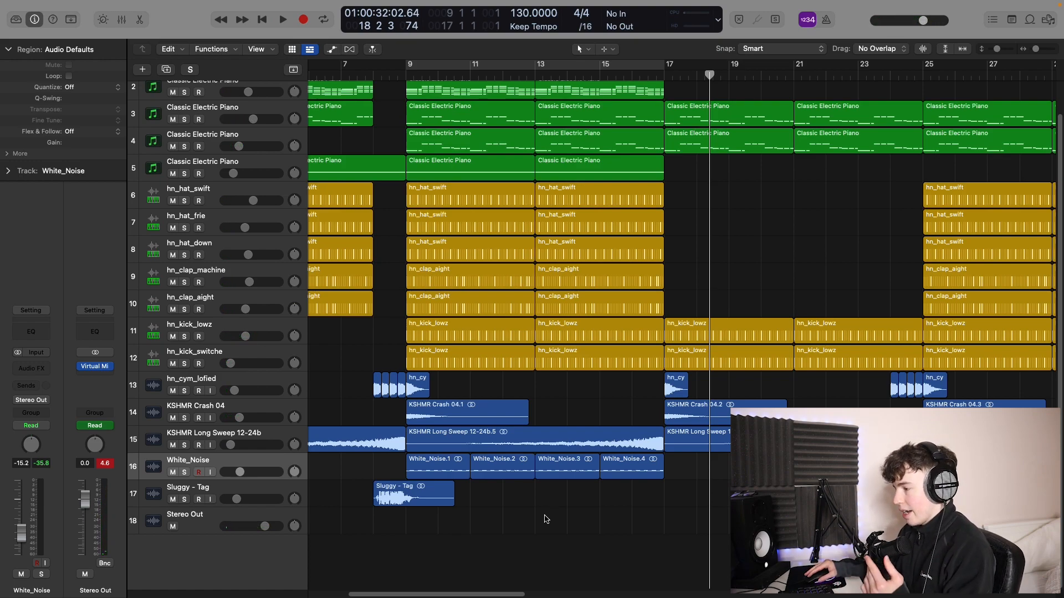
# Turn on the cycle range for bars 9 to 17 and briefly select the KSHMR Long Sweep region within it.
pyautogui.hscroll(2, 507, 512)
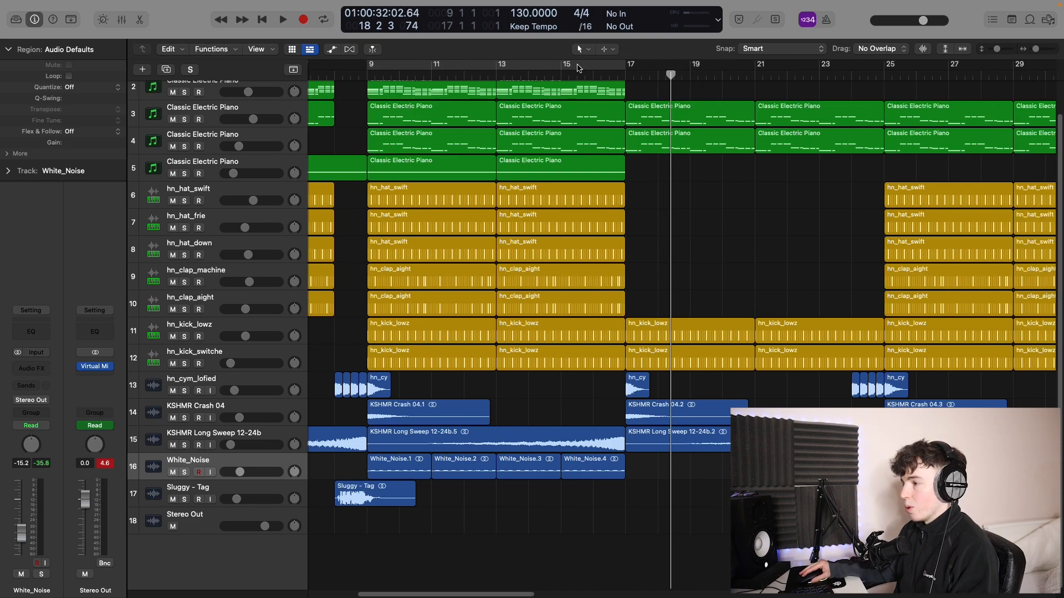
pyautogui.moveTo(619, 66); pyautogui.dragTo(370, 67)
pyautogui.click(521, 450)
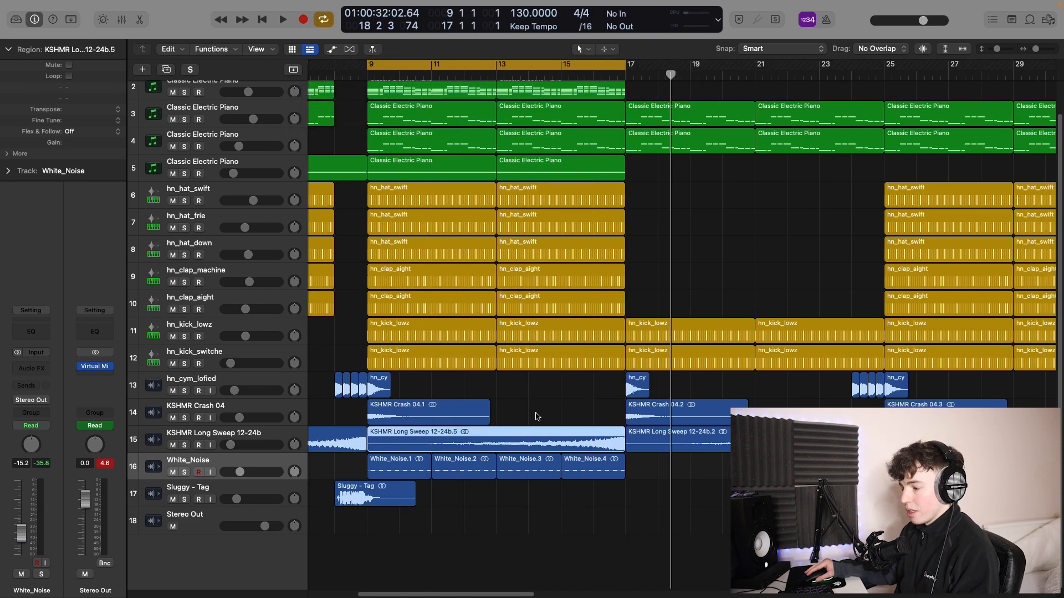
pyautogui.click(499, 419)
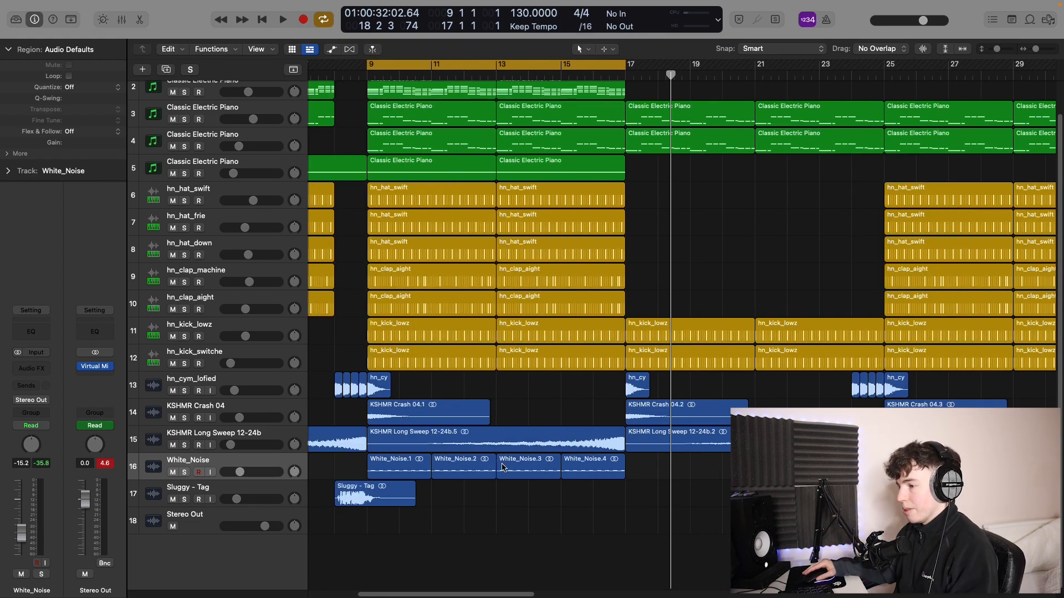
# Turn off cycle mode and show the arrangement from bar 1 with the playhead at the start.
pyautogui.press('c')
pyautogui.press('Return')
pyautogui.press('z')
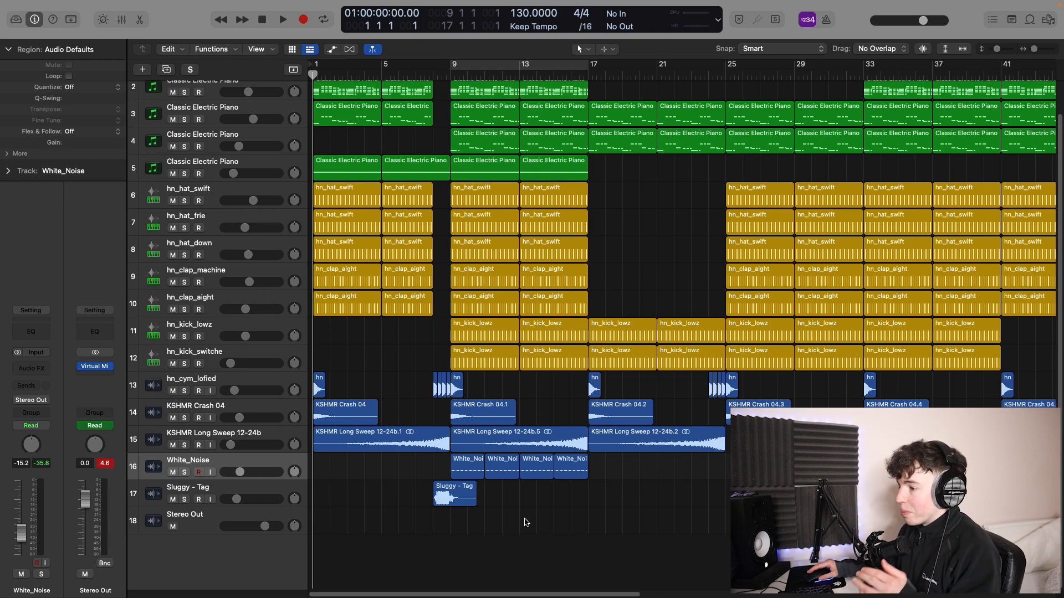
pyautogui.scroll(3, 526, 522)
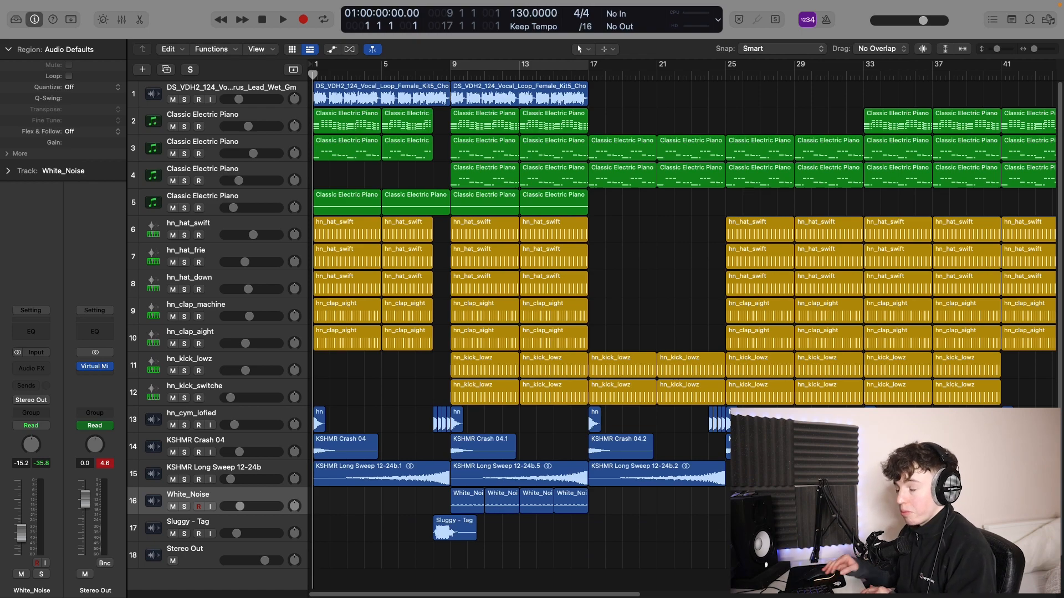
# Play the section from bar 17 past the return of the hats and claps at bar 25, then stop.
pyautogui.hscroll(5, 511, 245)
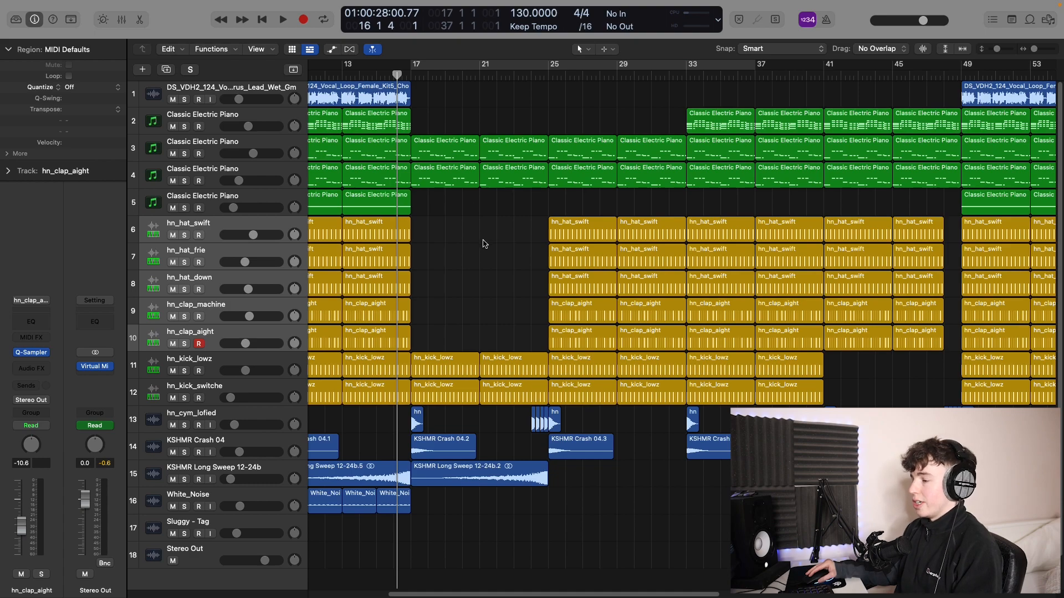
pyautogui.hscroll(2, 482, 258)
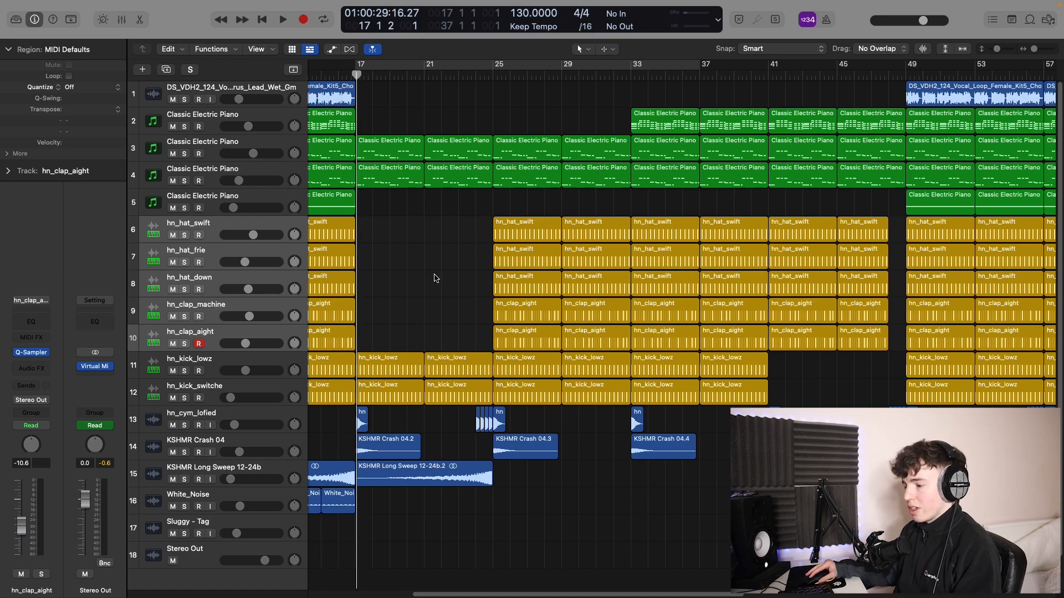
pyautogui.press('space')
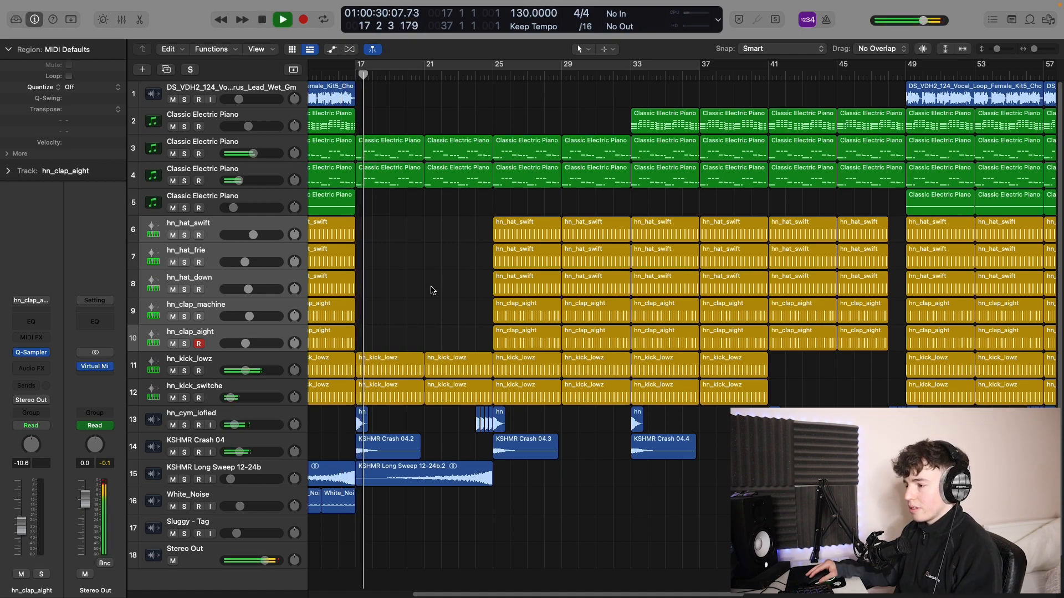
pyautogui.click(342, 75)
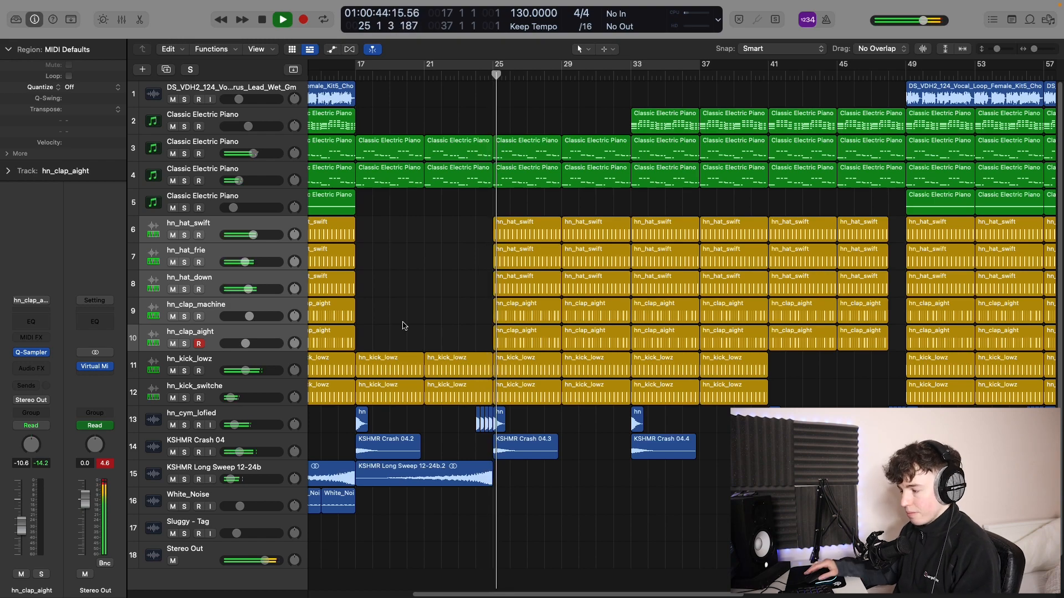
pyautogui.hscroll(2, 404, 326)
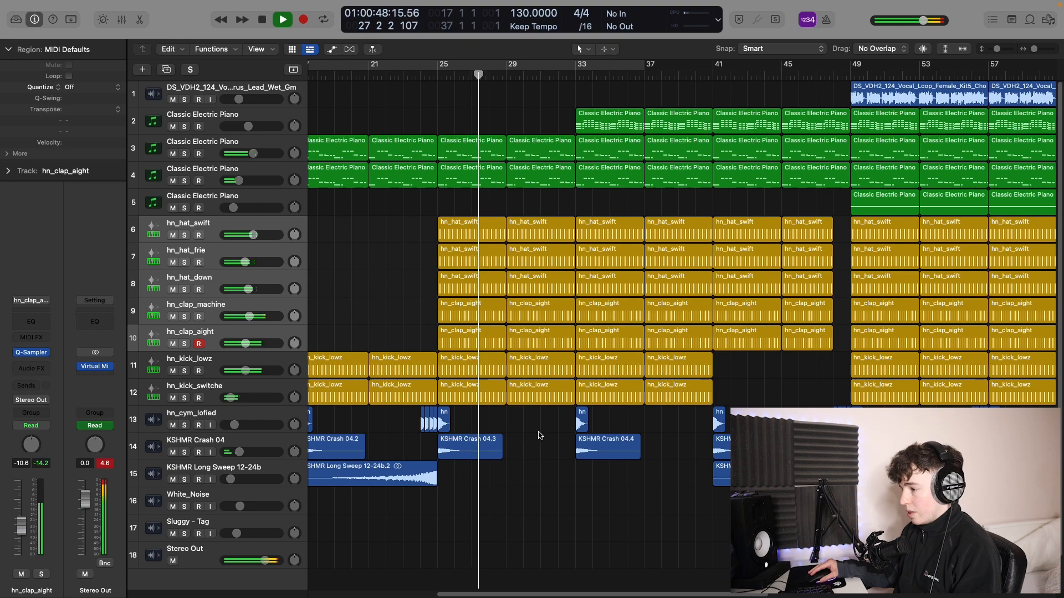
pyautogui.press('space')
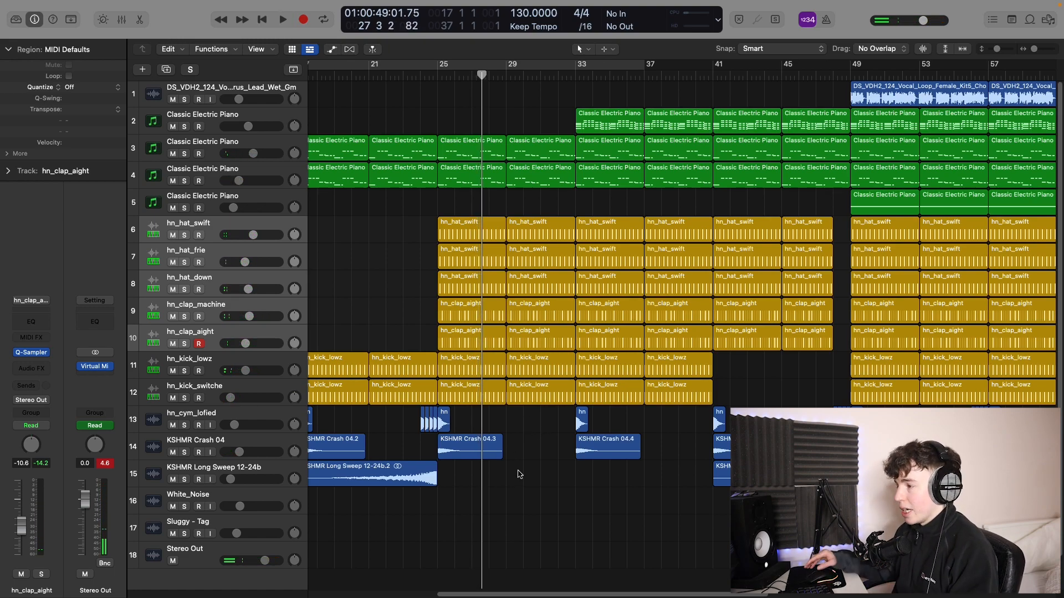
# Set the locators to bars 33 to 50 with cycle mode off and play from bar 32.
pyautogui.click(554, 78)
pyautogui.hscroll(4, 654, 222)
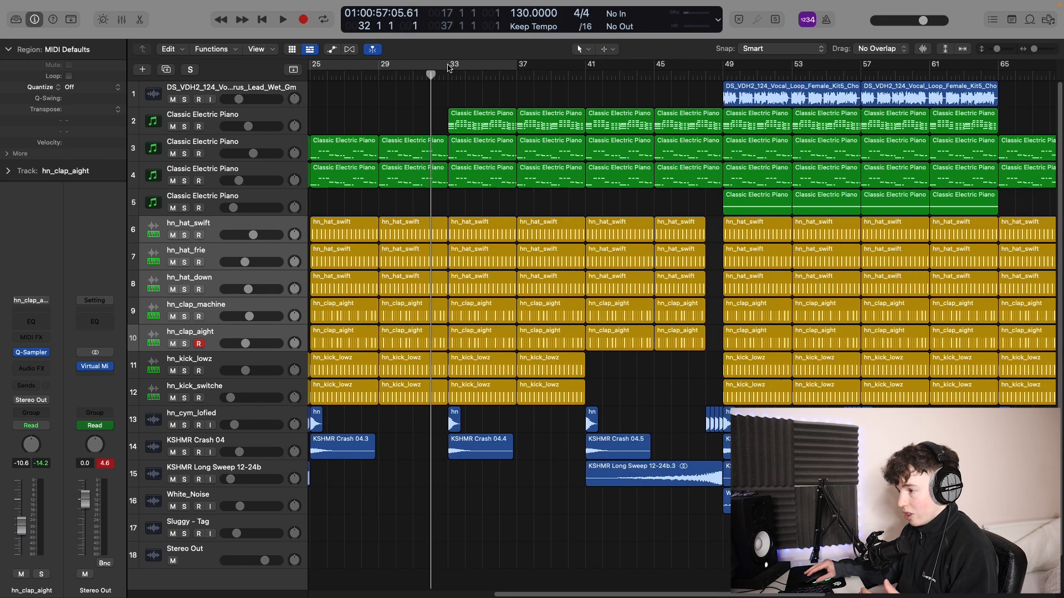
pyautogui.moveTo(449, 68); pyautogui.dragTo(747, 67)
pyautogui.click(541, 69)
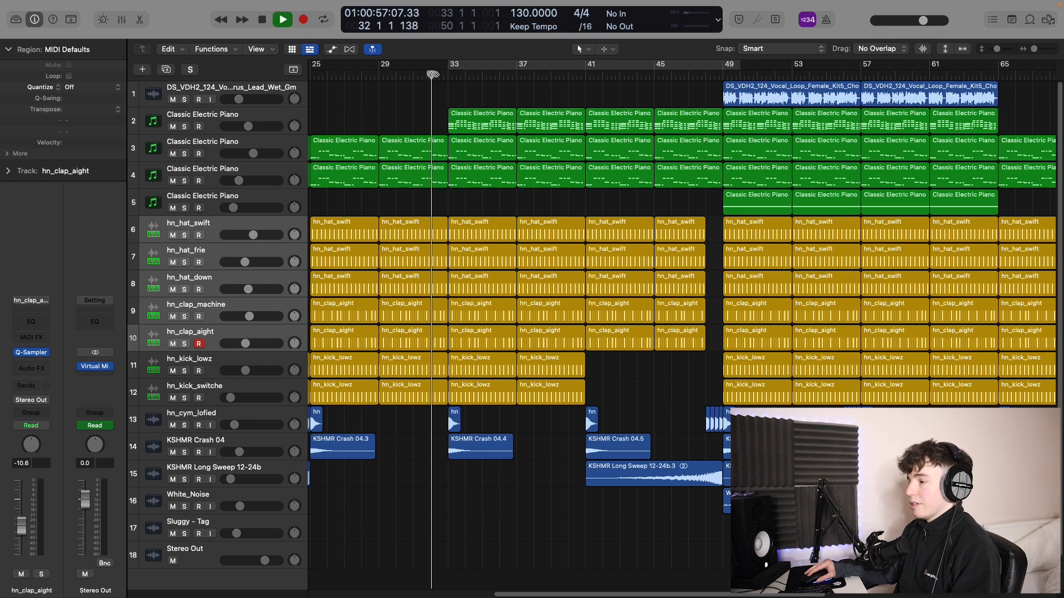
# Show track automation and examine the High Cut Freq curve on the track 2 Classic Electric Piano from bar 33 to 49.
pyautogui.click(417, 113)
pyautogui.press('a')
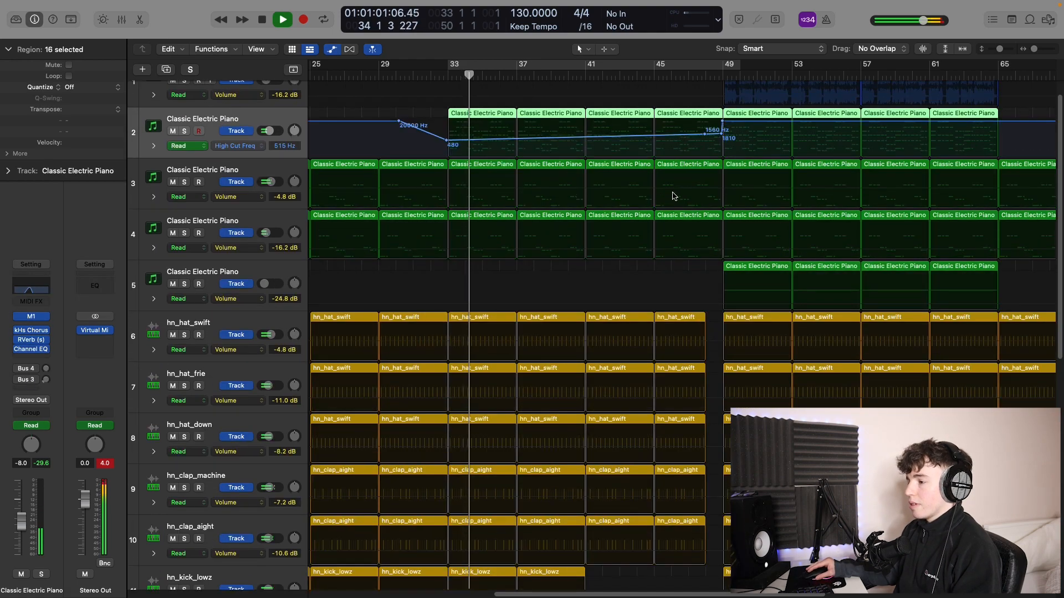
pyautogui.scroll(2, 558, 233)
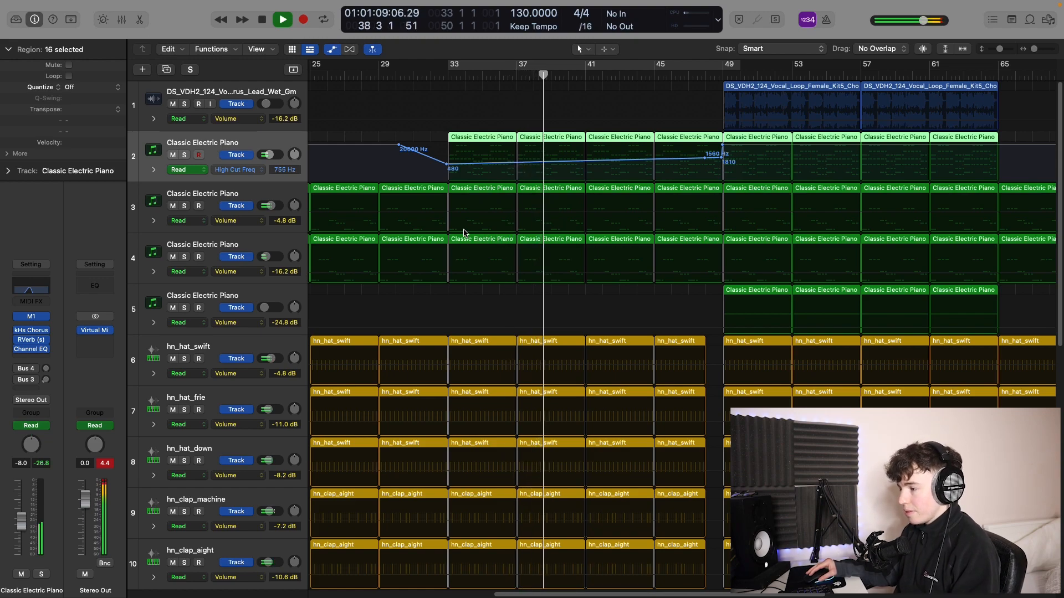
pyautogui.hscroll(3, 516, 237)
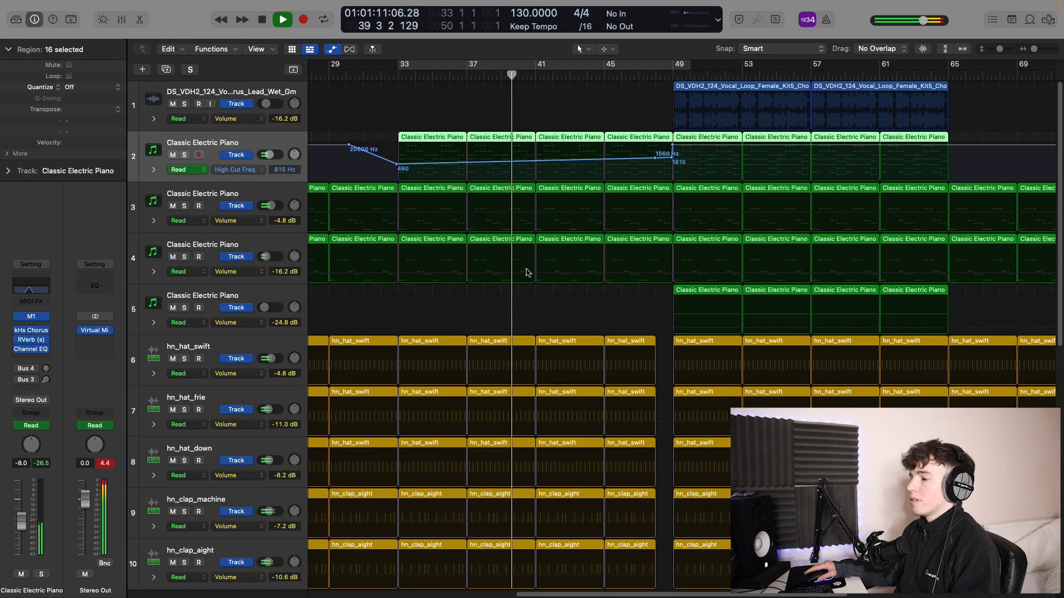
pyautogui.hscroll(2, 525, 272)
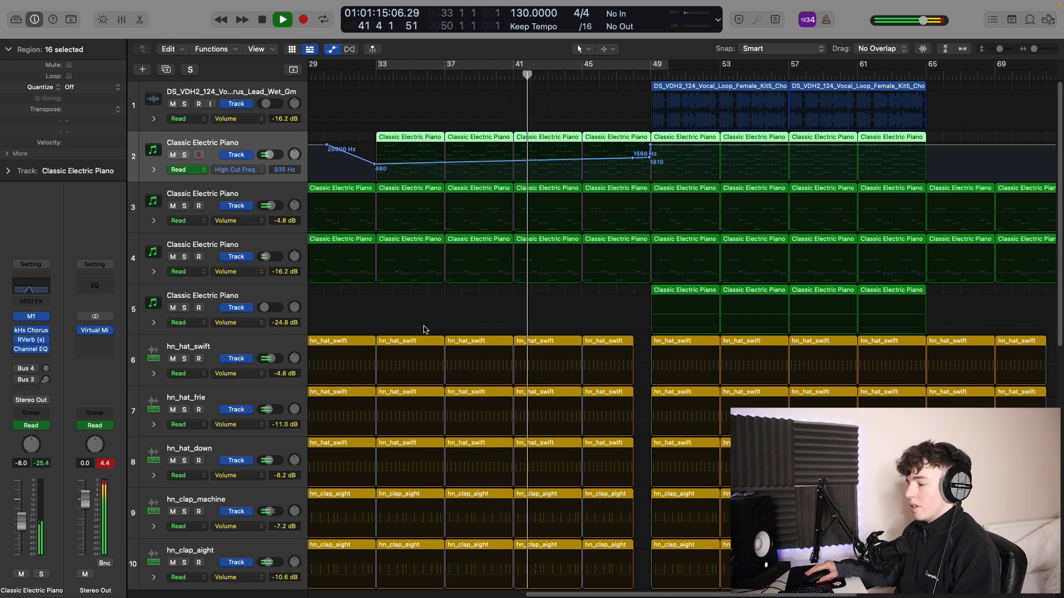
# Examine the drum, cymbal, crash and sweep regions in bars 41 to 49 during playback.
pyautogui.scroll(-6, 423, 330)
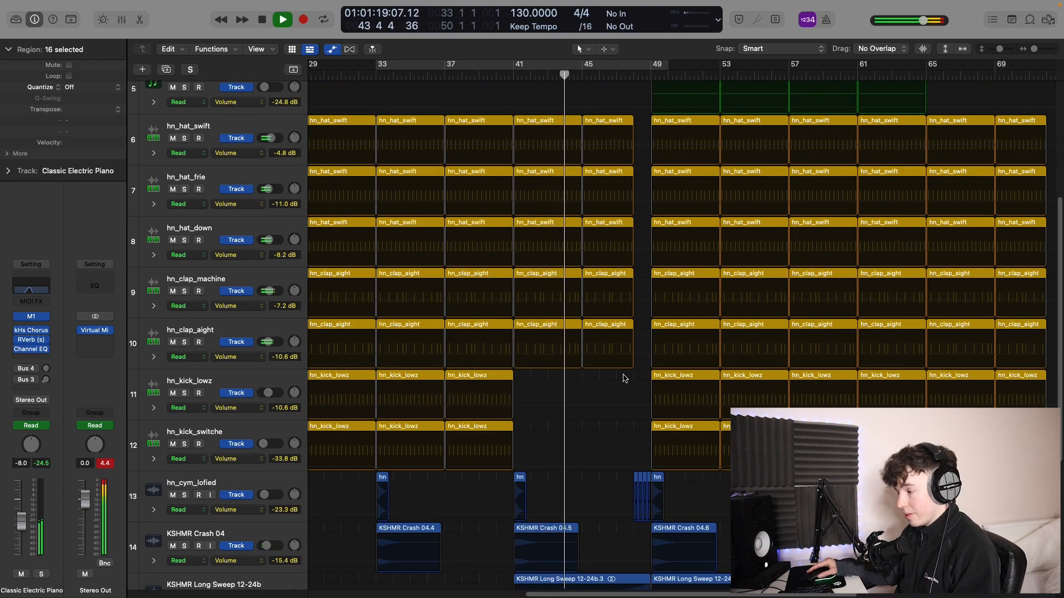
pyautogui.scroll(-3, 626, 382)
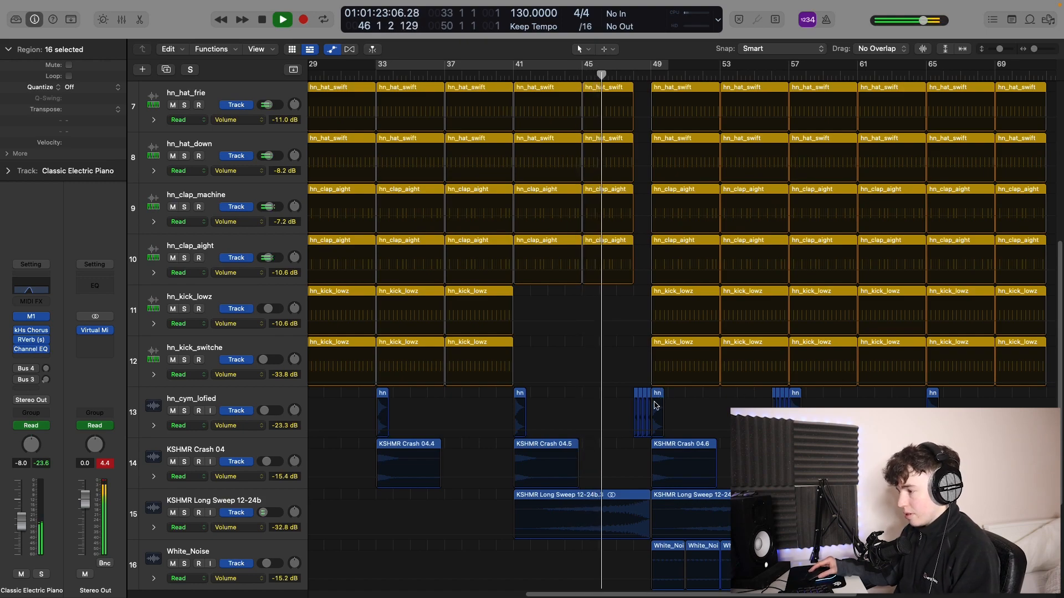
pyautogui.scroll(-1, 581, 425)
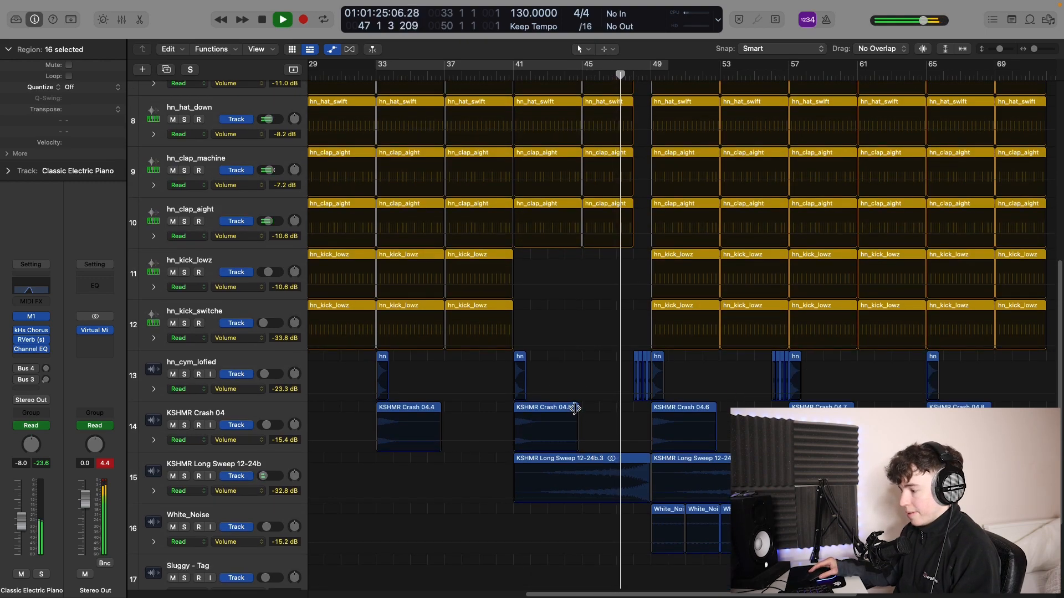
pyautogui.scroll(3, 584, 405)
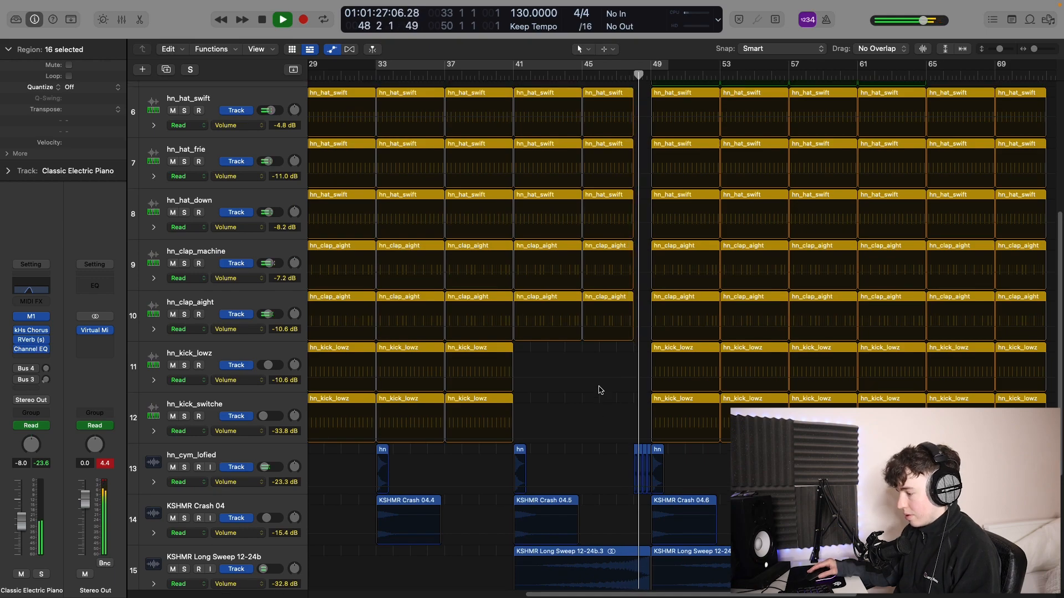
pyautogui.scroll(-1, 600, 388)
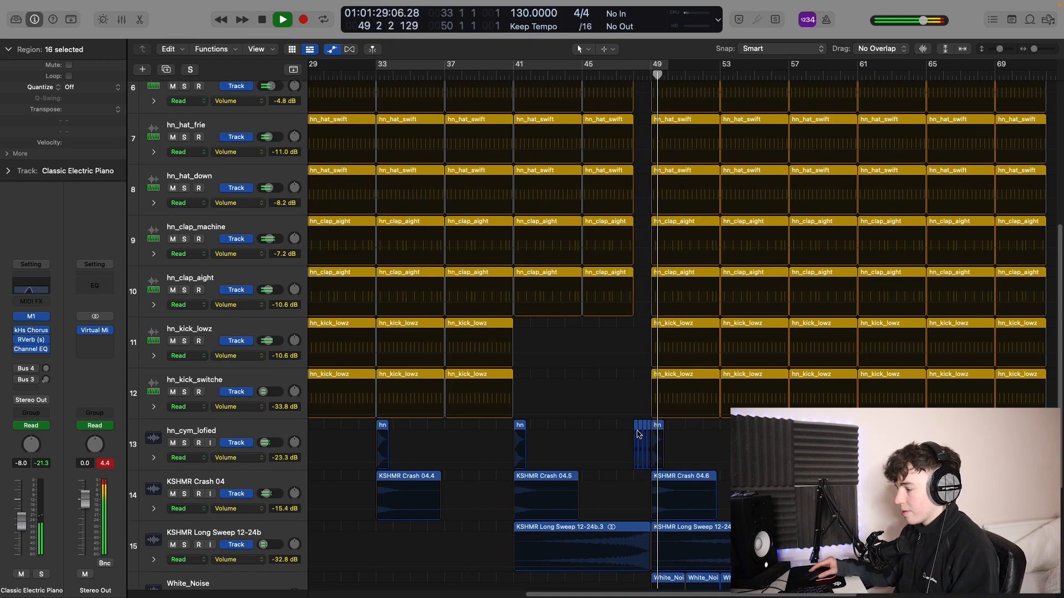
# Hide the track automation, deselect the regions and follow the arrangement onward from bar 49.
pyautogui.press('super+Up')
pyautogui.click(621, 489)
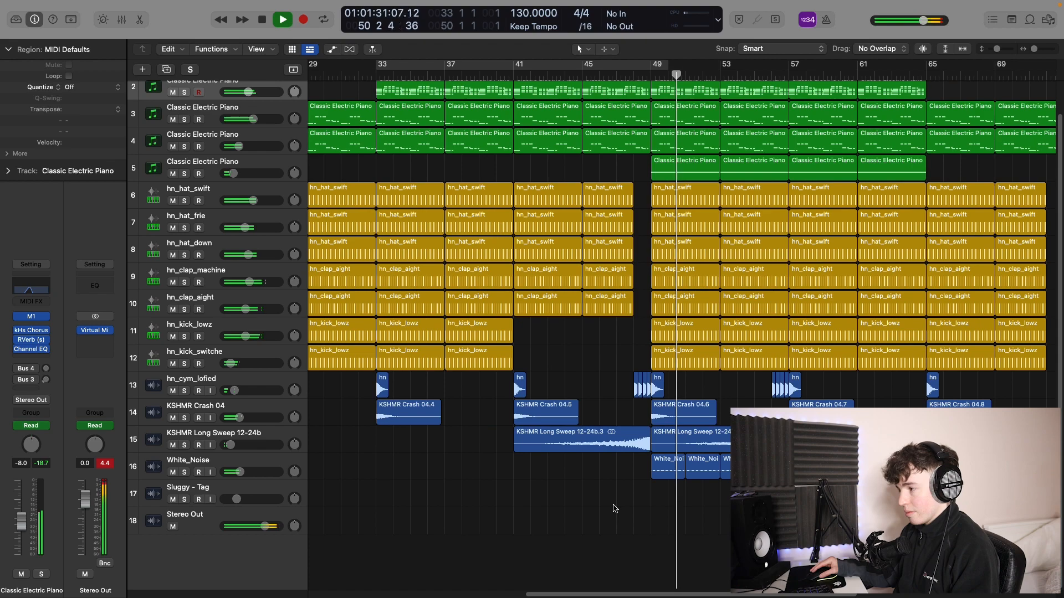
pyautogui.scroll(2, 543, 468)
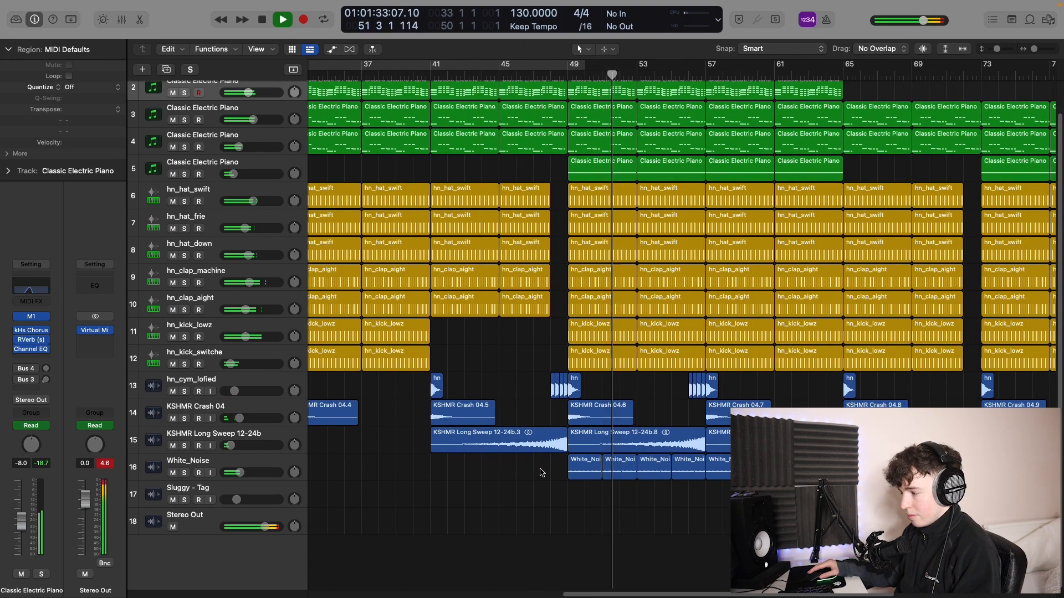